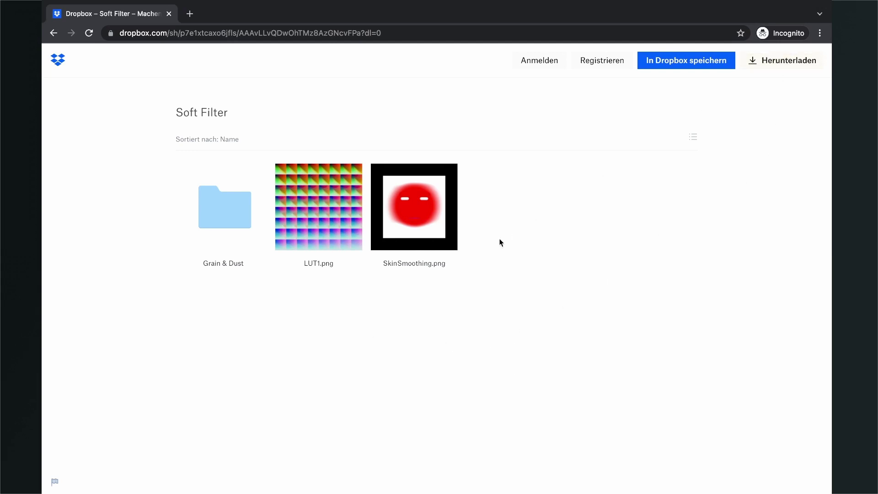
Switch to Finder, extract Soft Filter.zip in the Assets folder and open the extracted Soft Filter folder
key(ctrl+Right)
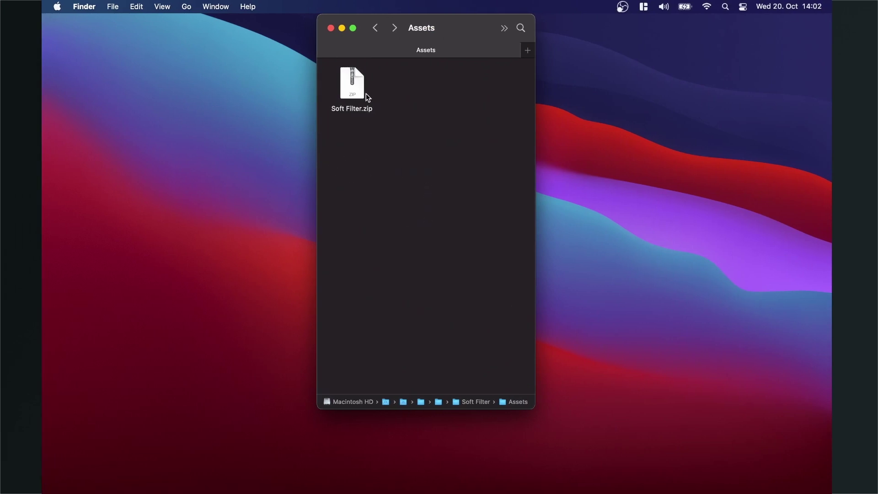
double_click(357, 88)
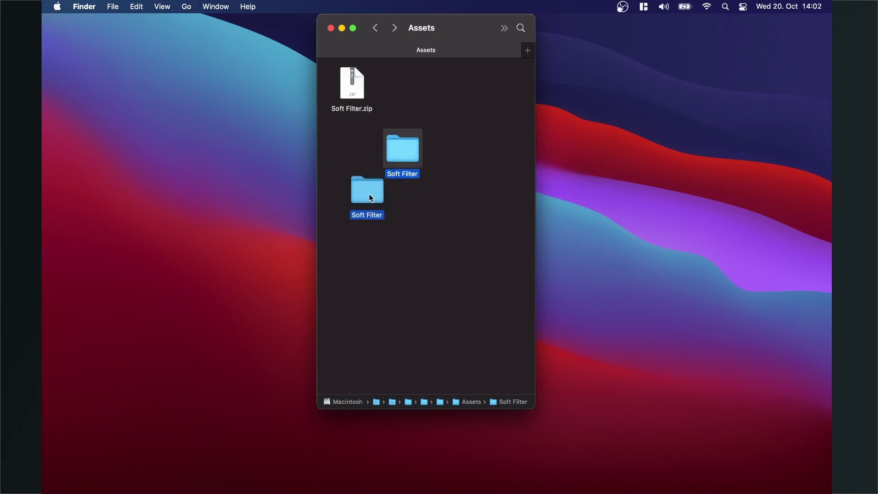
double_click(421, 200)
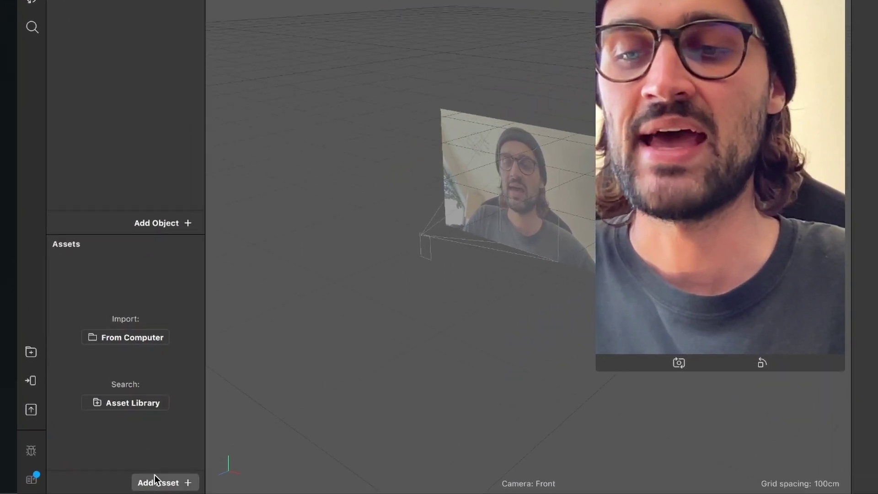
Switch to Spark AR Studio and import LUT1.png from the Soft Filter folder as a Color LUT asset
click(155, 480)
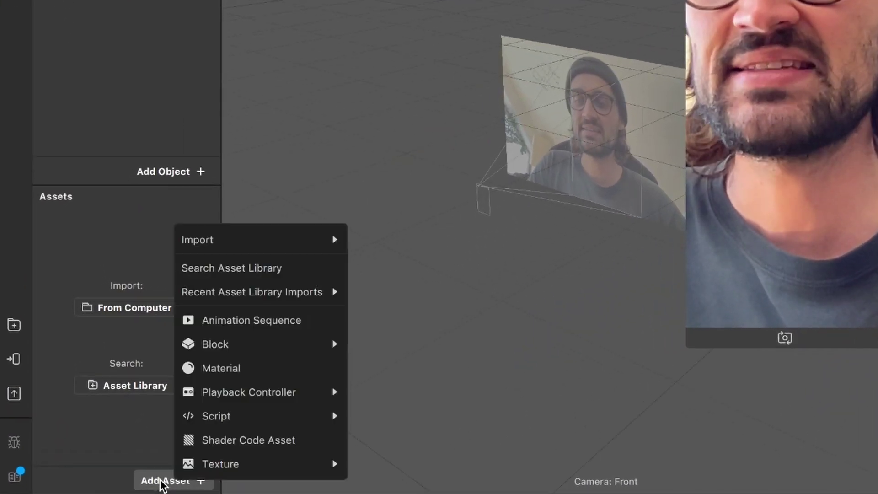
mouse_move(242, 285)
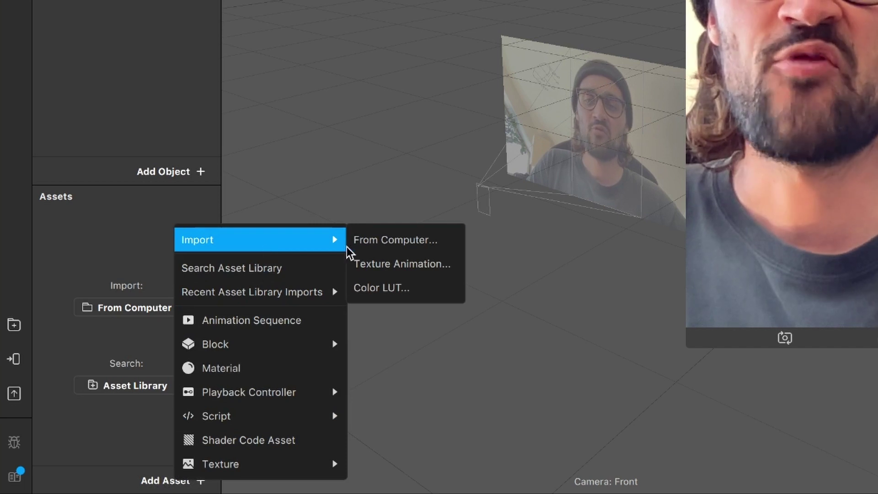
click(367, 288)
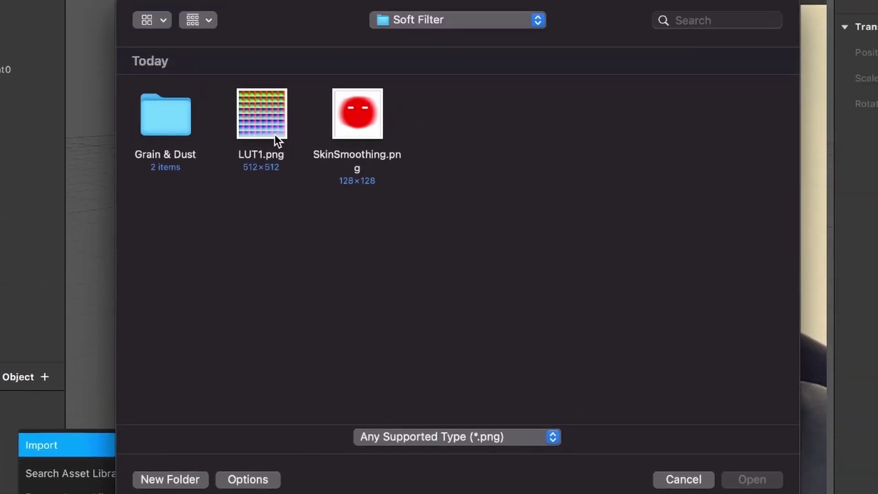
click(276, 139)
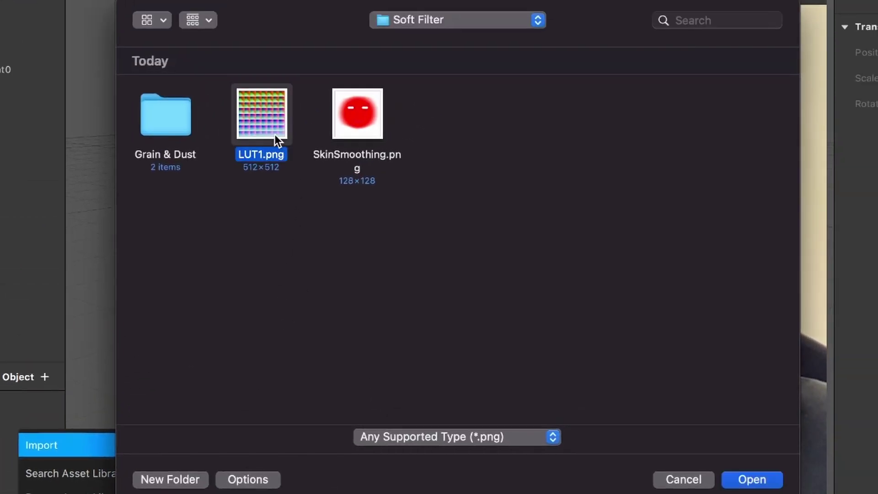
click(749, 479)
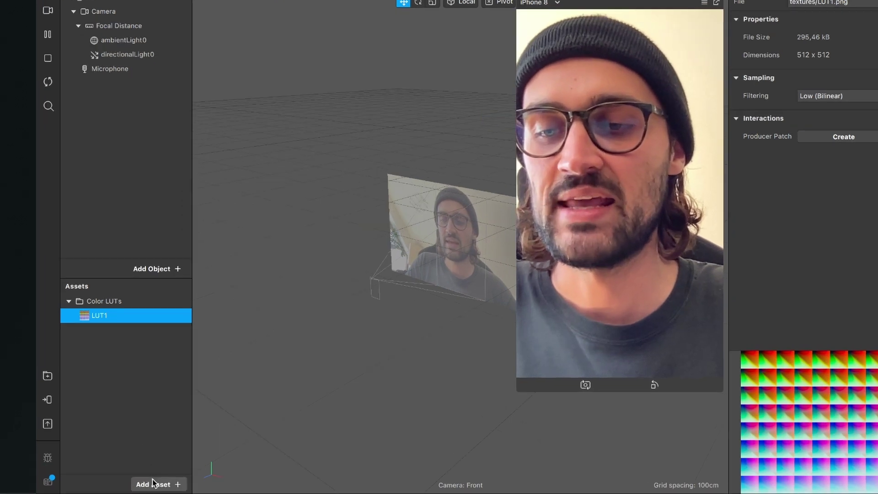
Import SkinSmoothing.png from the Soft Filter folder on the computer as a texture asset
click(149, 485)
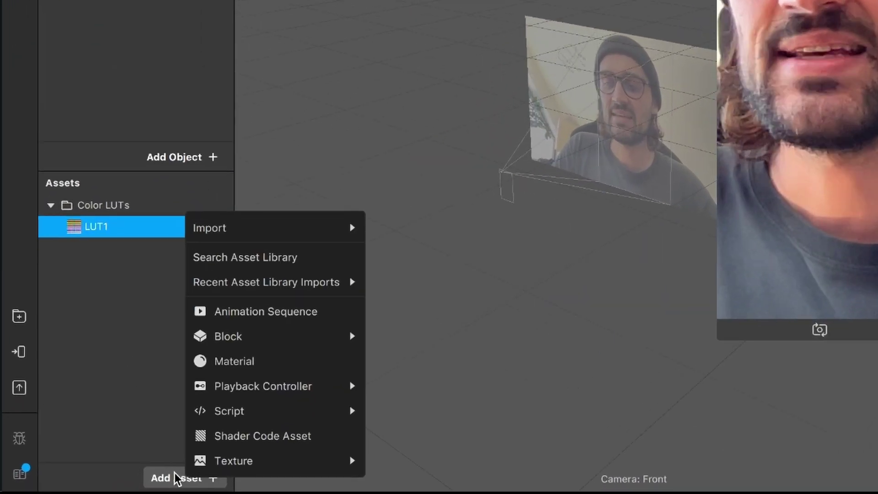
mouse_move(230, 329)
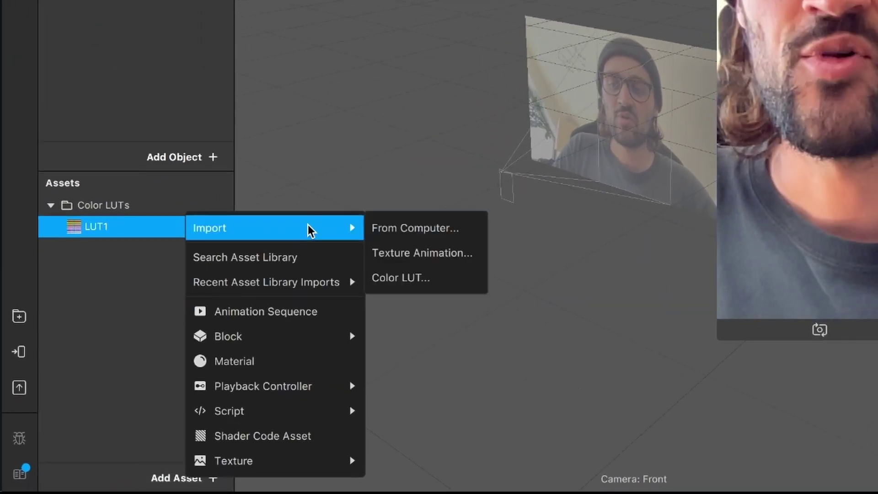
click(430, 228)
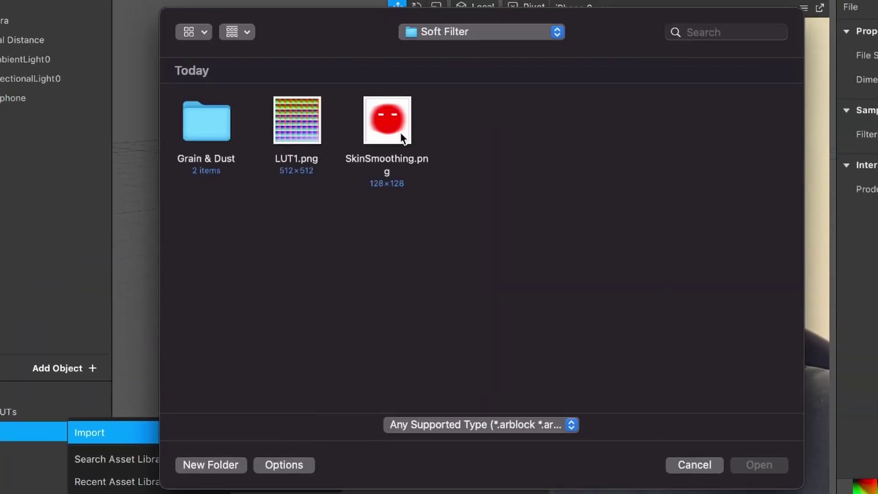
click(389, 131)
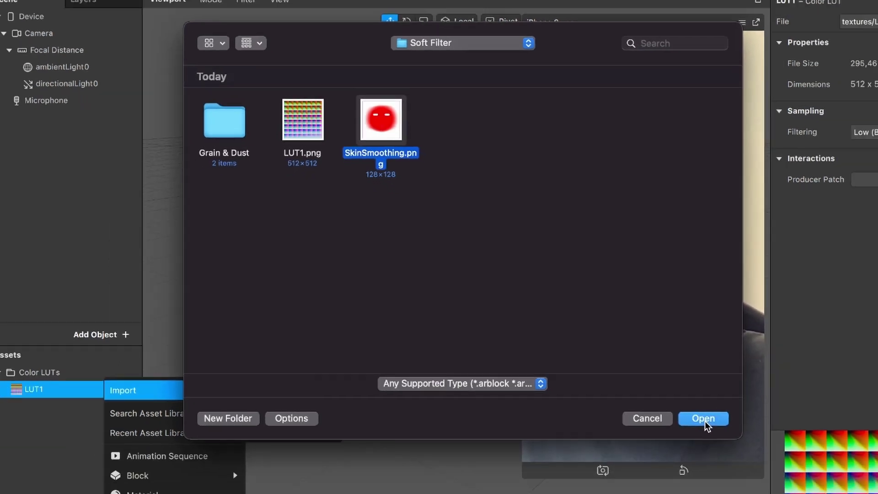
click(757, 465)
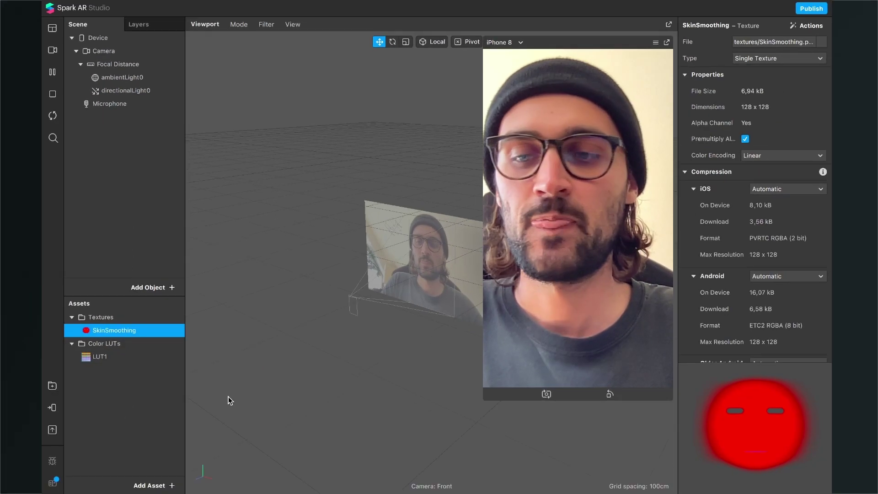
Import the block file Grain & Dust.arblock from the Grain & Dust folder, then clear the asset selection
click(144, 483)
mouse_move(234, 333)
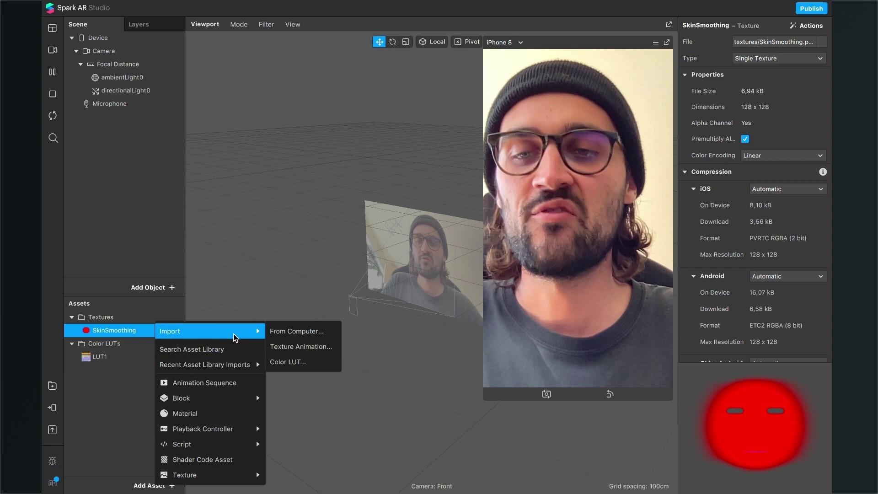
click(307, 331)
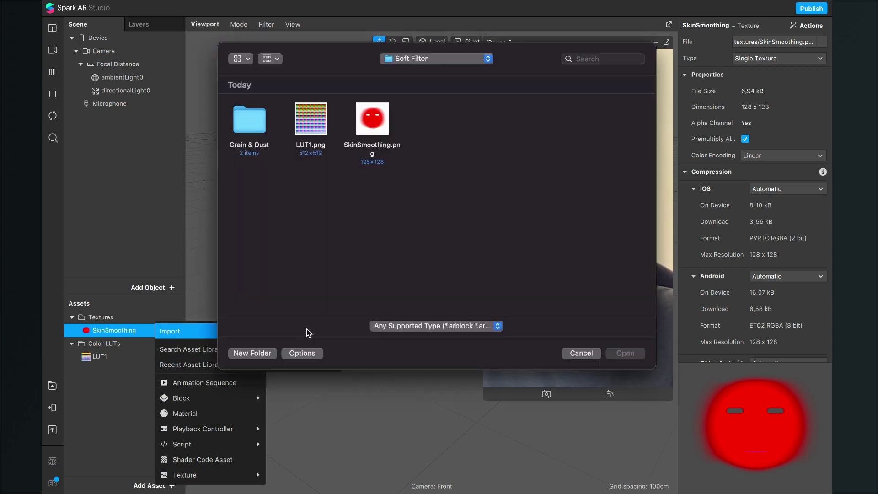
double_click(246, 117)
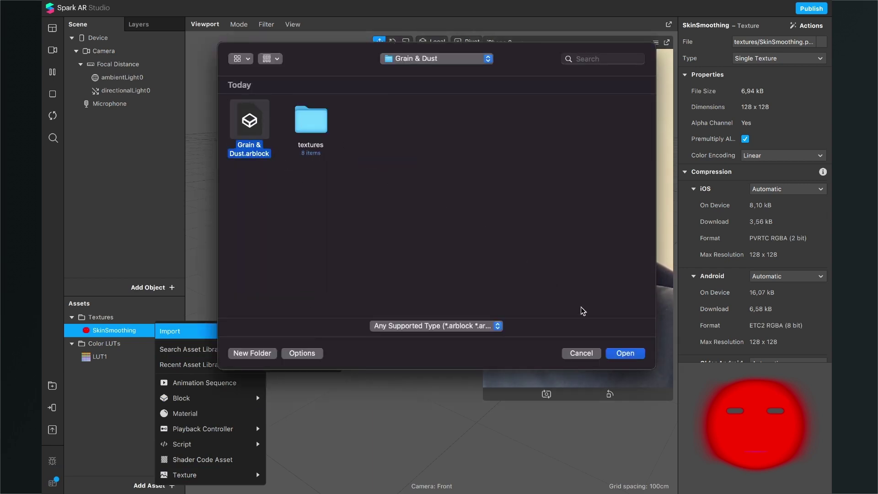
click(626, 353)
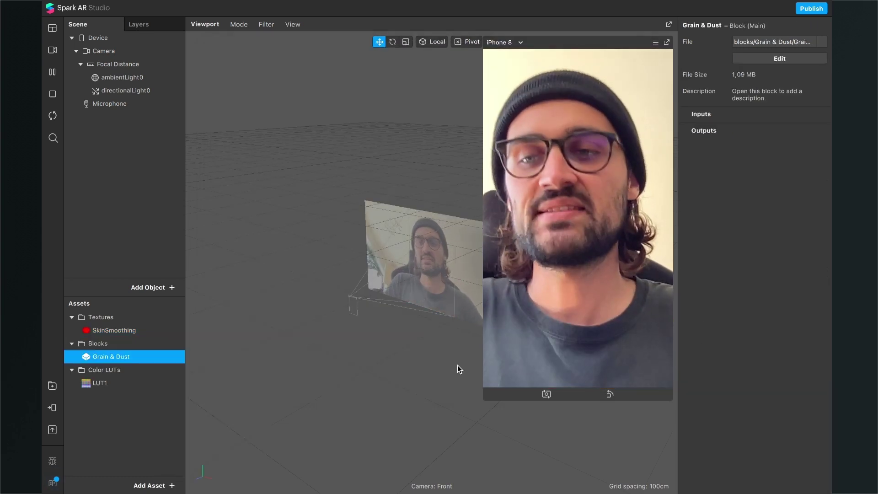
click(104, 437)
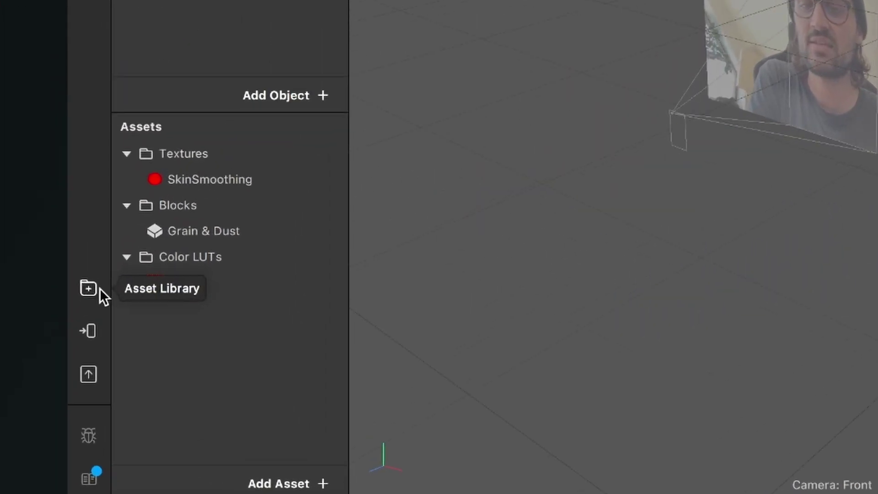
Find the Blur patch asset in the AR Library, import it into the project and close the library
click(94, 290)
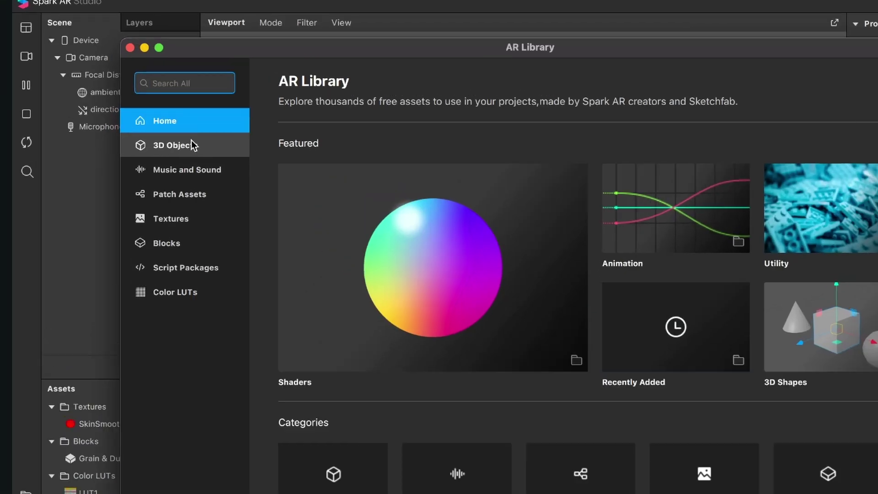
text(Blur)
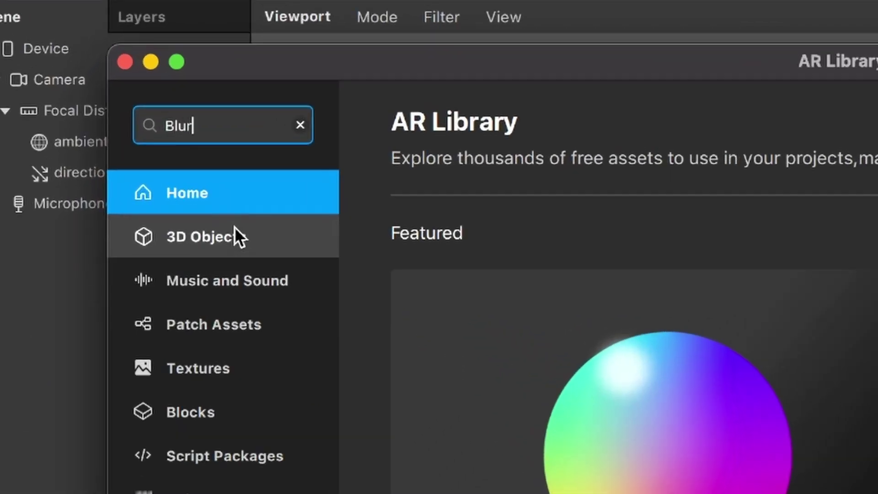
key(Return)
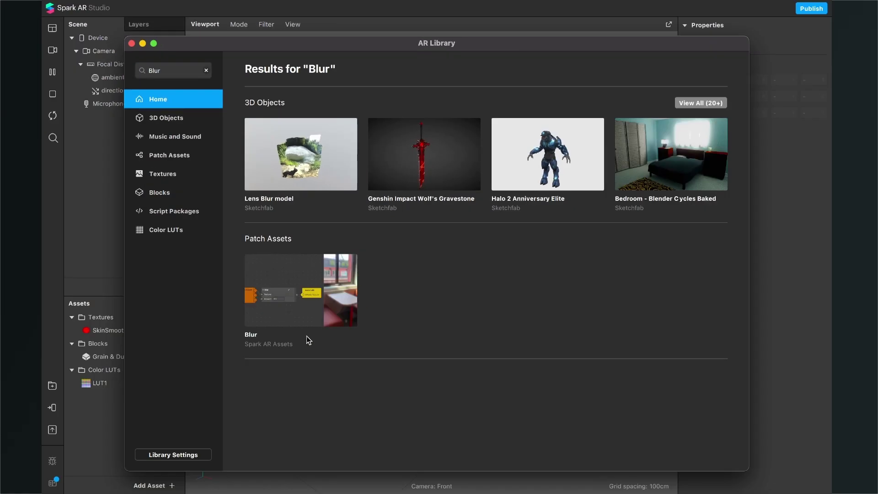
click(312, 274)
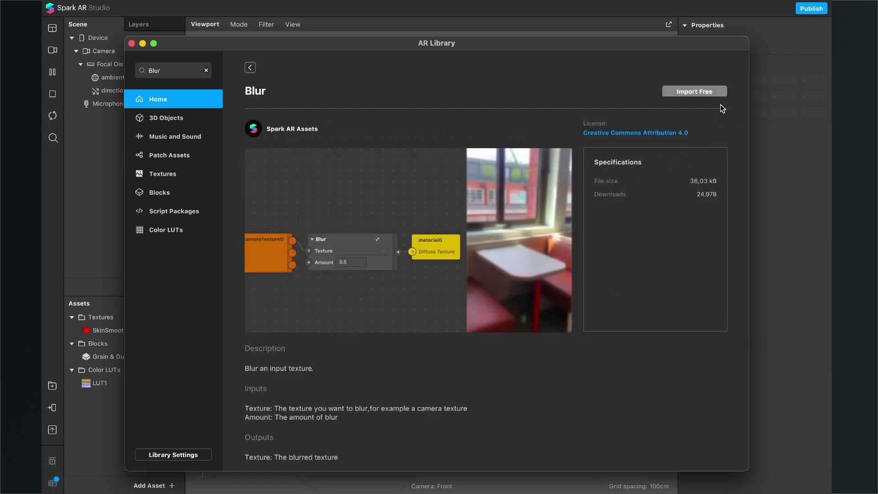
click(699, 95)
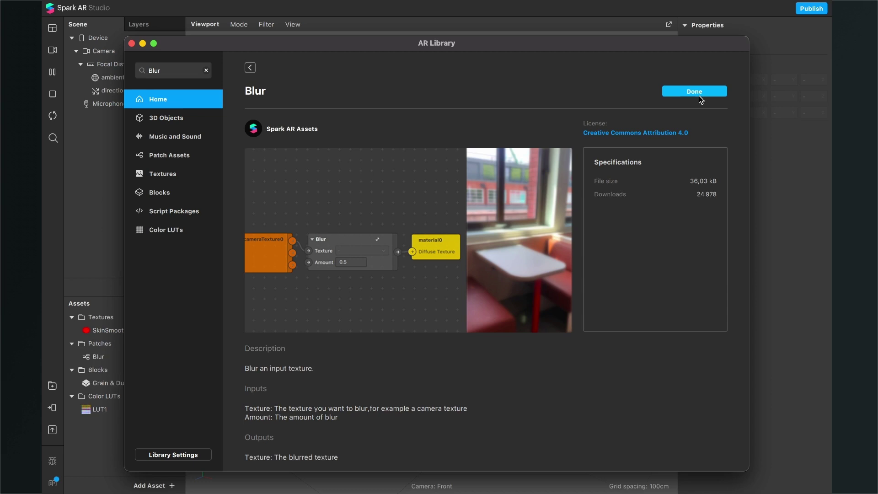
click(102, 454)
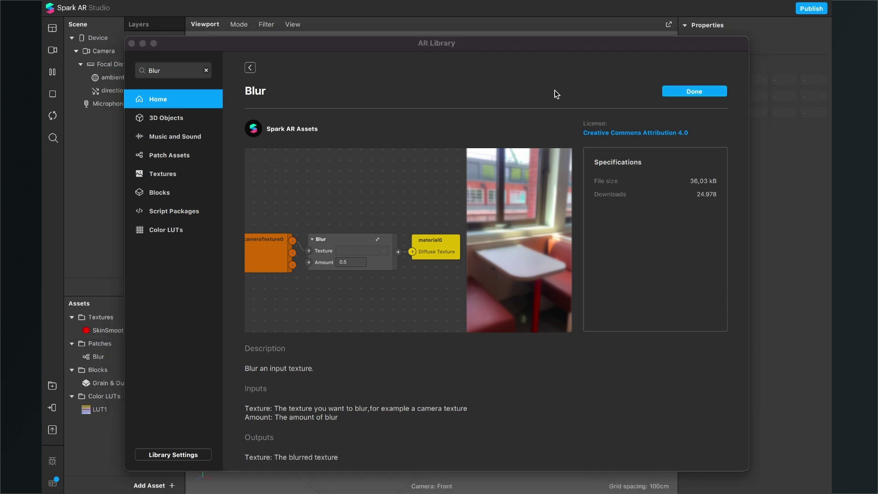
click(715, 94)
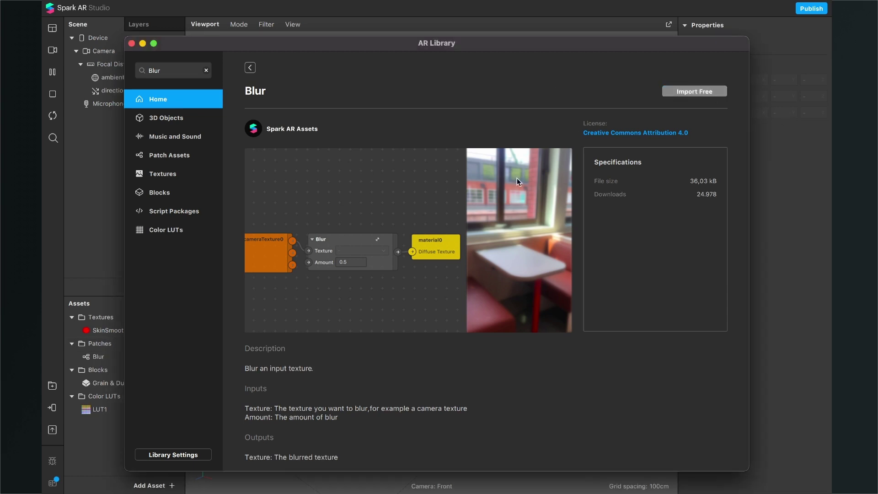
click(131, 43)
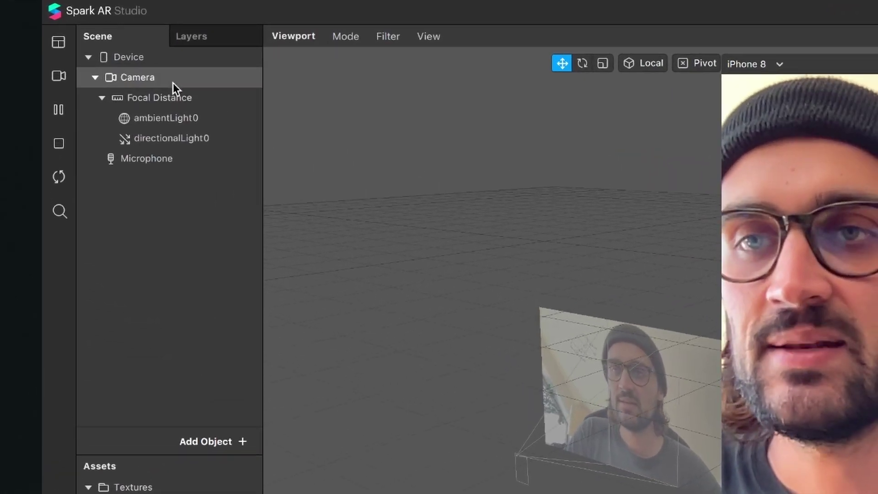
Add a texture extraction to the Camera to create its camera texture
click(173, 81)
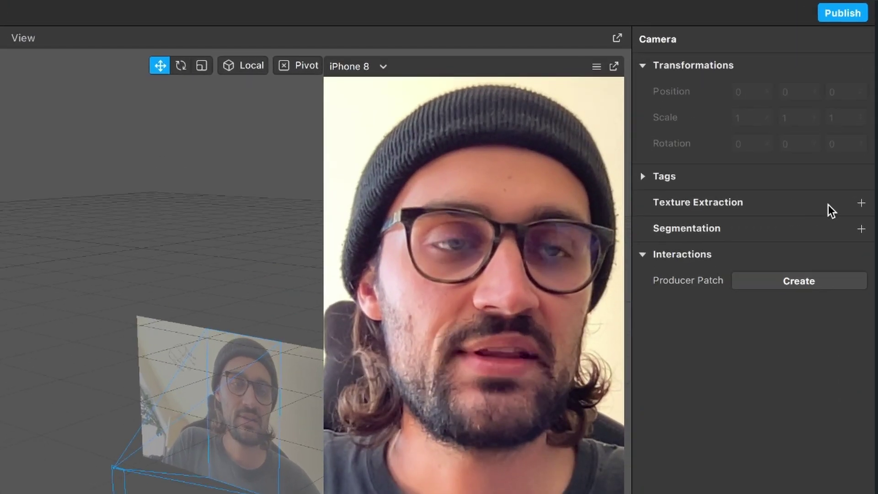
click(861, 202)
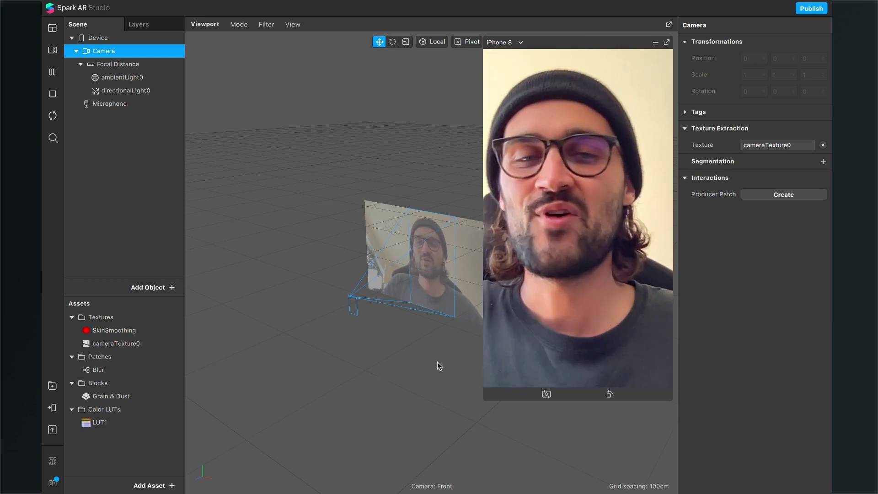
Shrink the iPhone 8 preview window and open the Patch Editor
drag(483, 390, 533, 316)
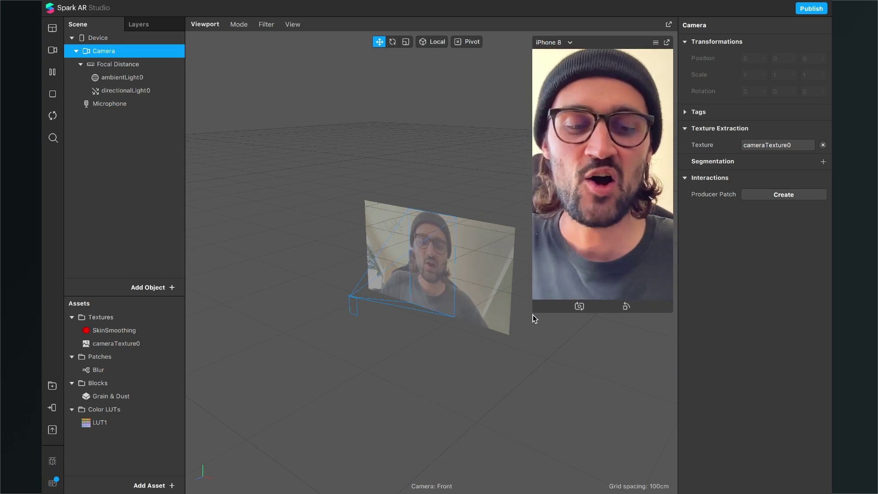
key(super+shift+p)
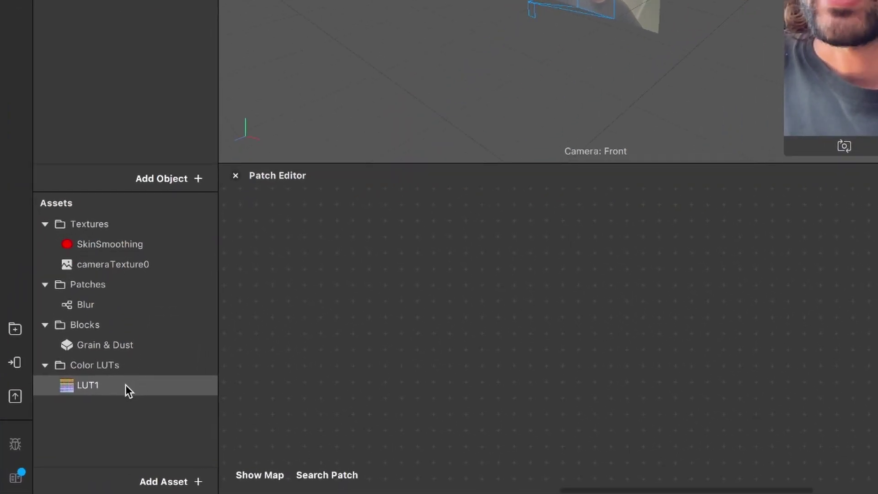
Add LUT1, cameraTexture0 and Blur to the patch graph, with the camera texture above LUT1 before the colorLUTShader patch and Blur after it
drag(126, 385, 376, 347)
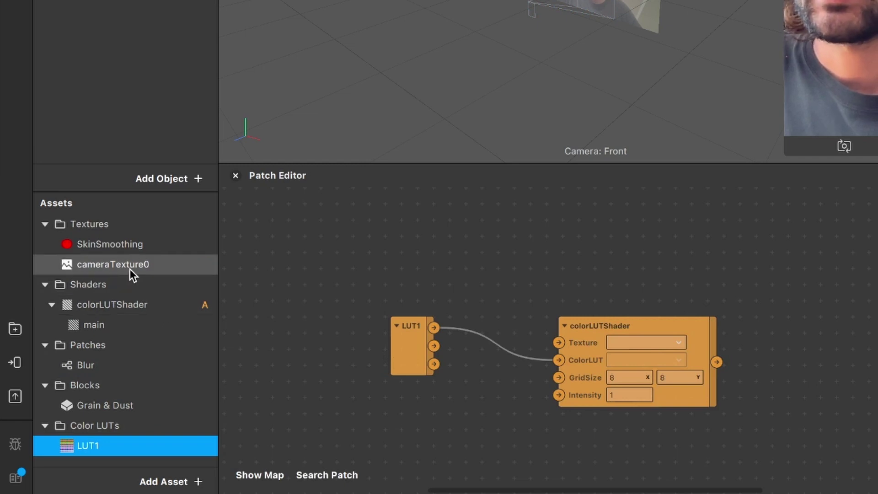
drag(130, 269, 440, 257)
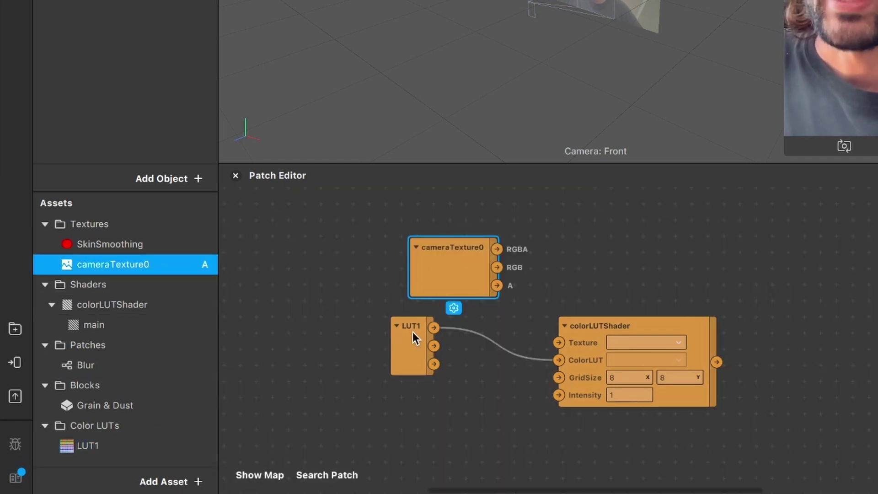
drag(412, 342, 391, 423)
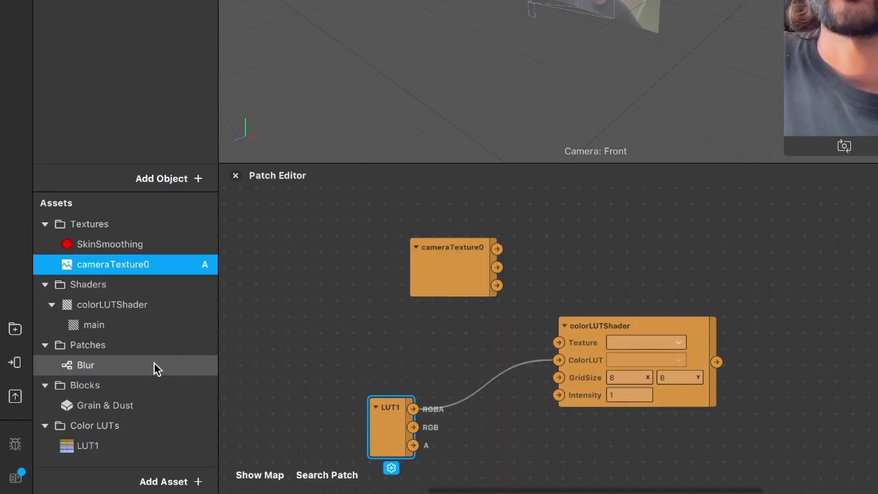
drag(154, 364, 725, 365)
drag(796, 371, 796, 370)
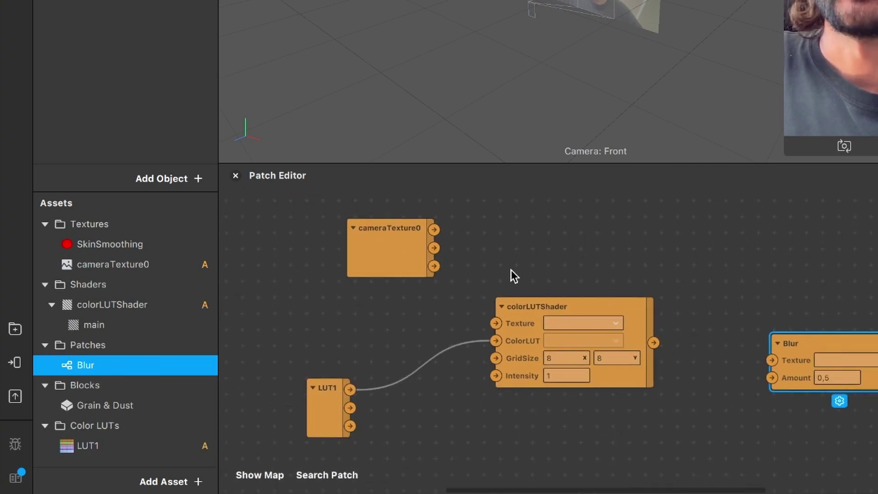
drag(384, 266, 361, 271)
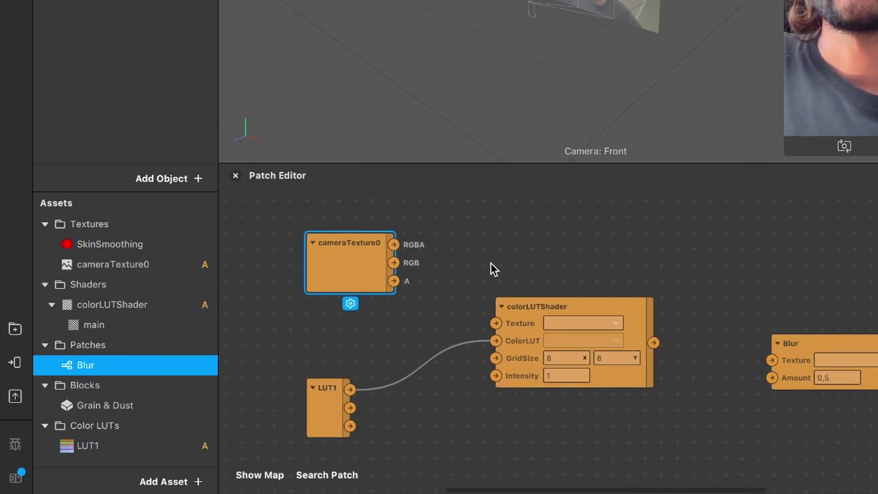
Connect cameraTexture0's RGBA output to the colorLUTShader Texture input, and the shader's output to the Blur patch's Texture input
scroll(475, 273, left, 3)
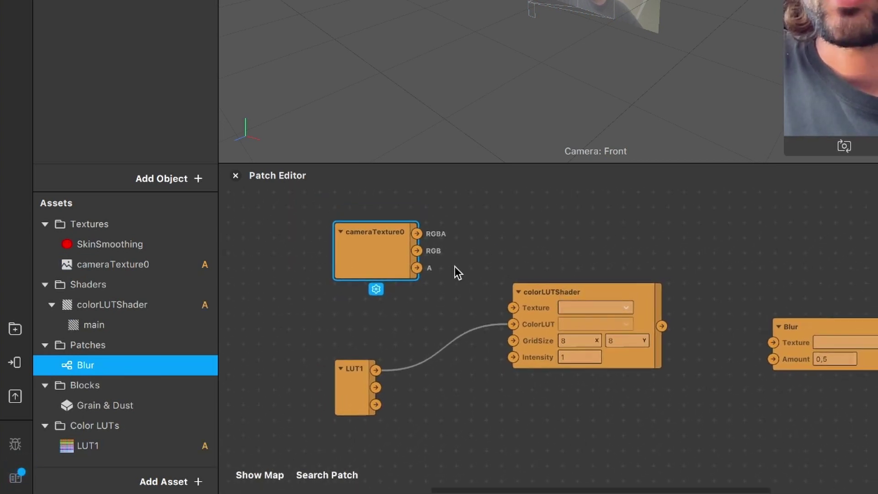
drag(374, 260, 374, 264)
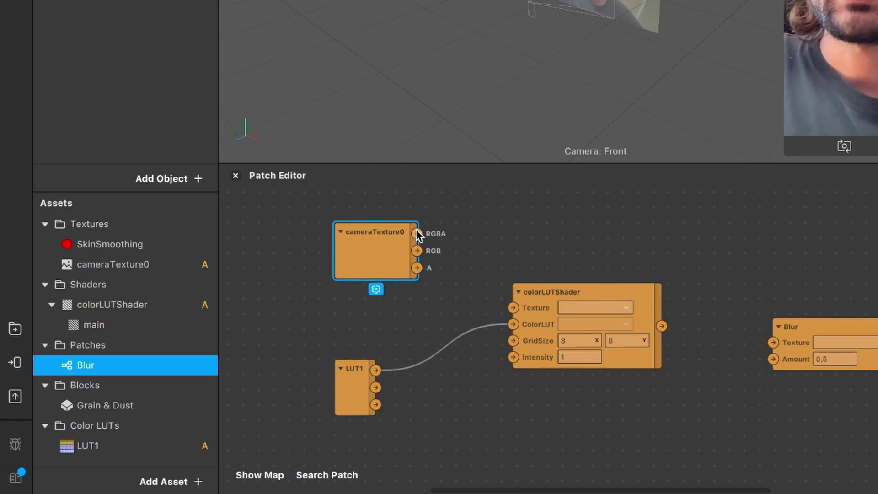
drag(416, 230, 509, 307)
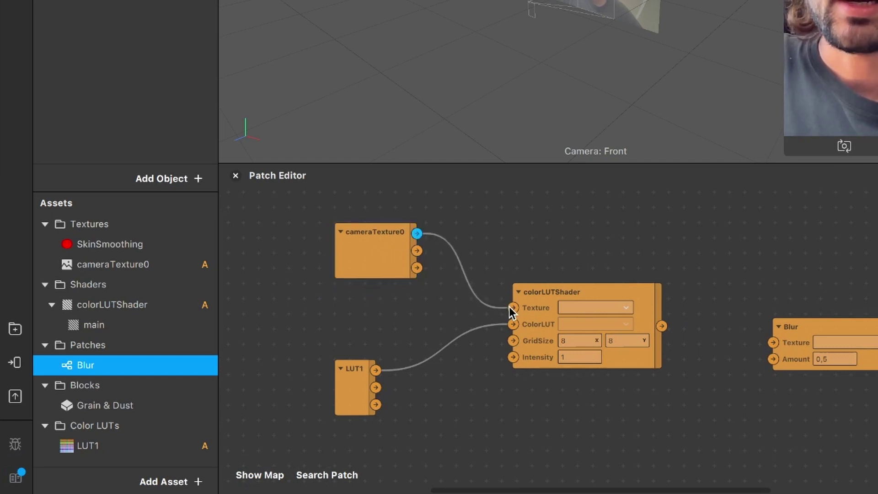
scroll(696, 274, right, 3)
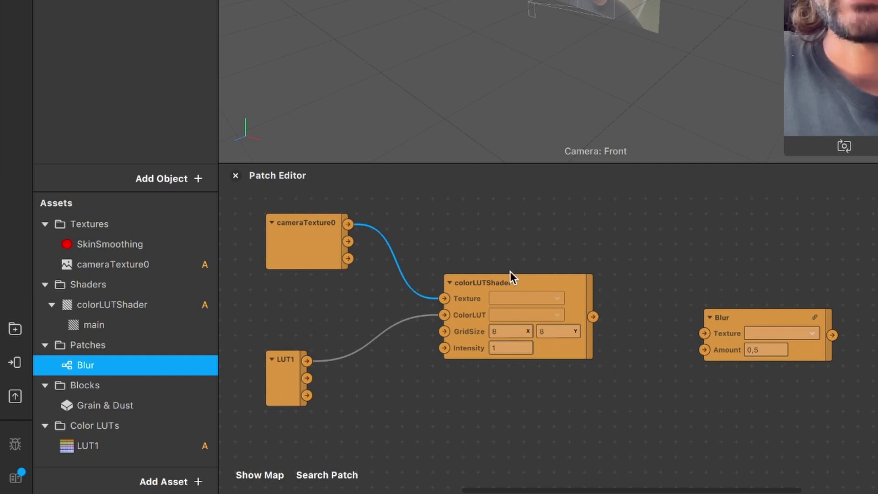
drag(590, 316, 703, 334)
drag(758, 322, 739, 293)
scroll(739, 294, right, 4)
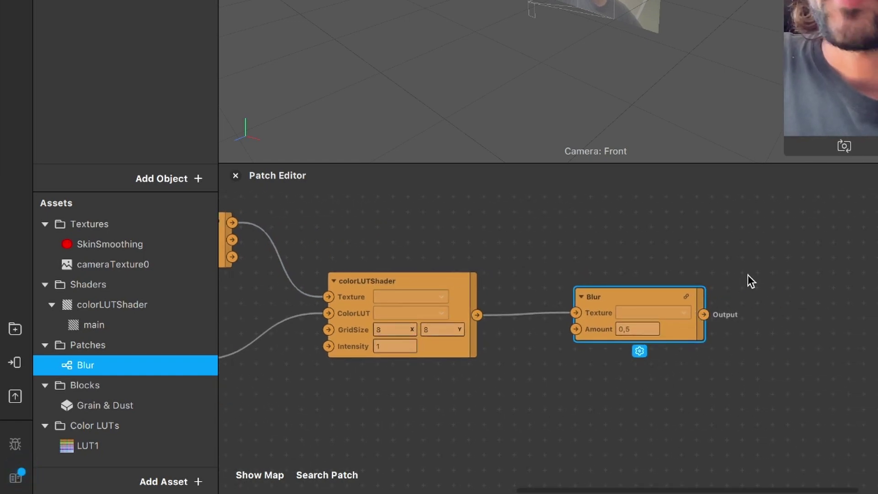
Create a material named LUT and set its shader type to Flat
click(171, 473)
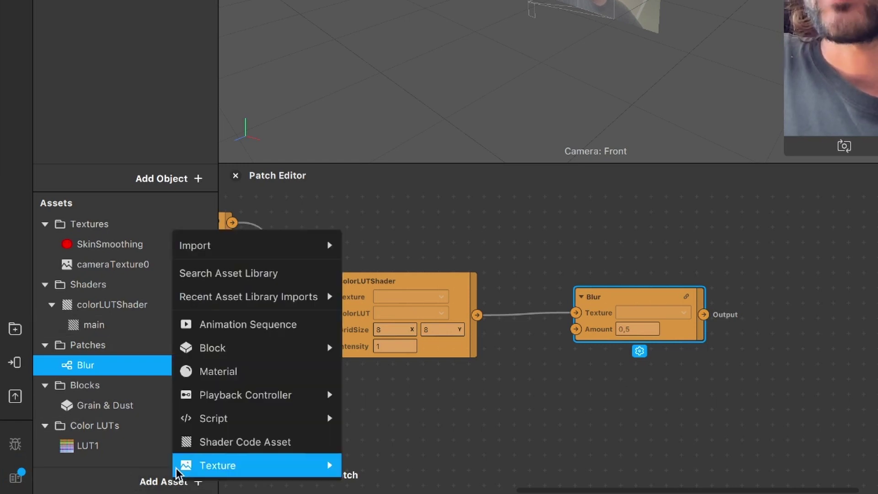
click(245, 370)
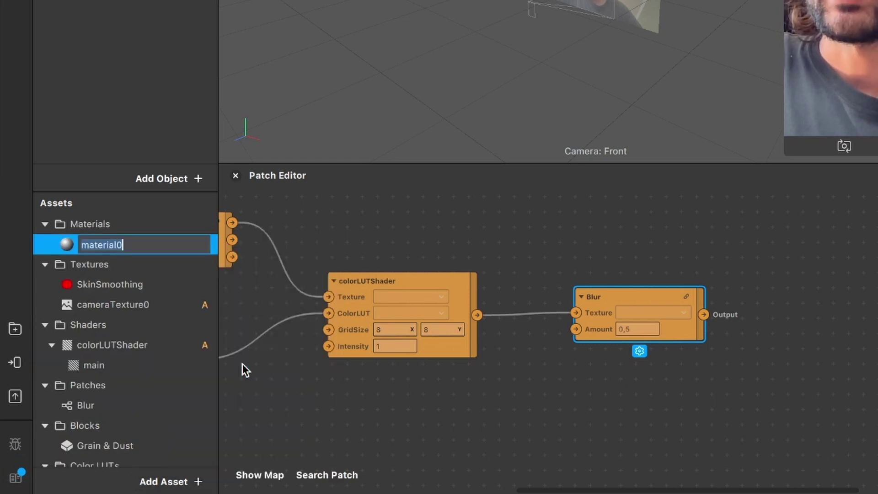
text(LUT)
key(Return)
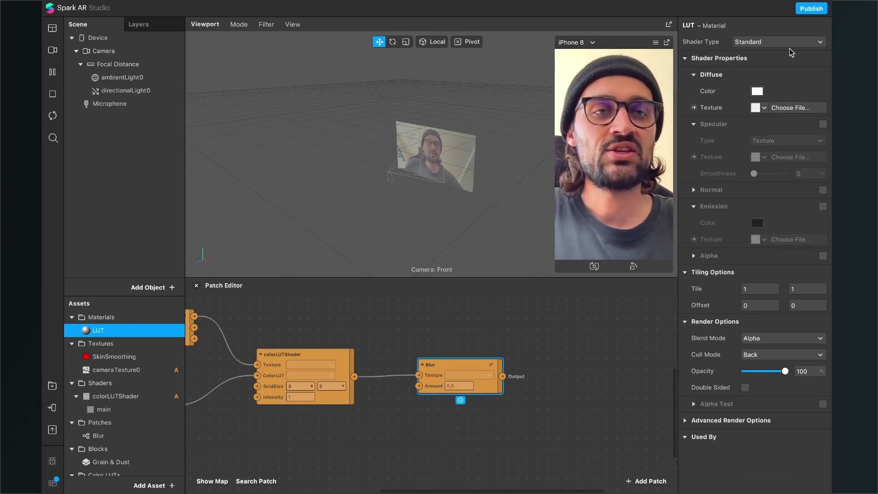
click(798, 37)
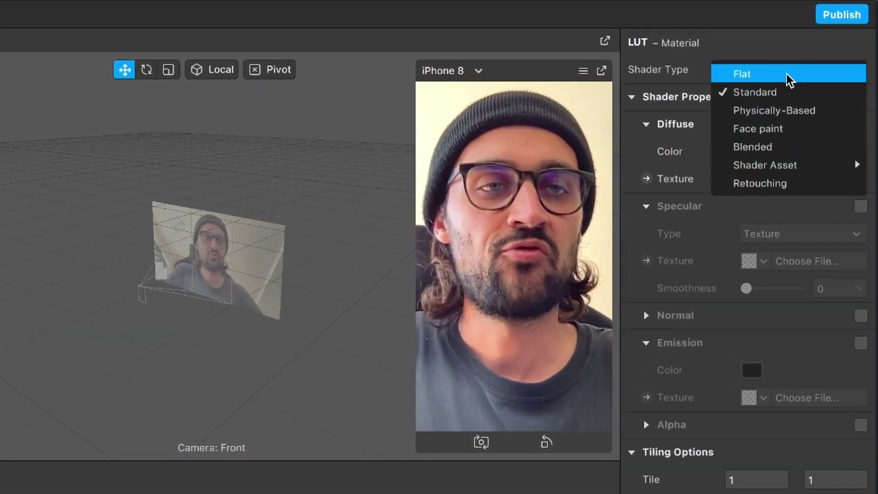
click(787, 74)
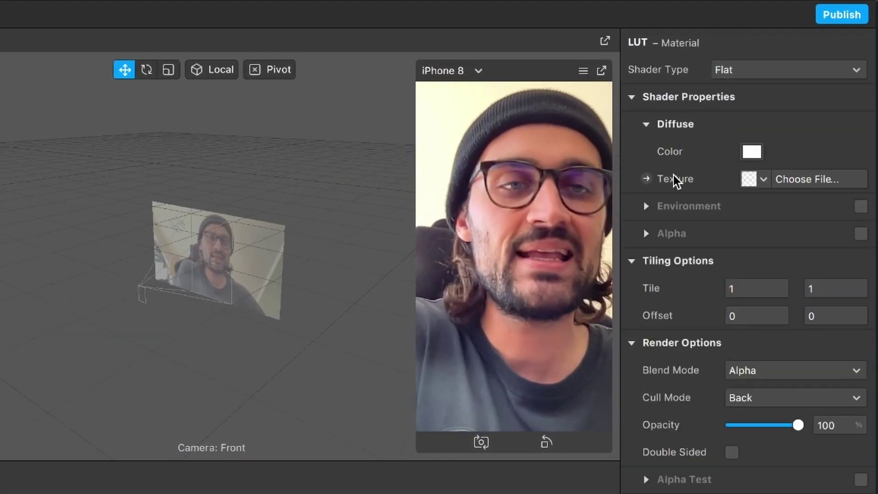
Create a patch for the LUT material's diffuse texture, place it after Blur and connect Blur's output to it
click(647, 179)
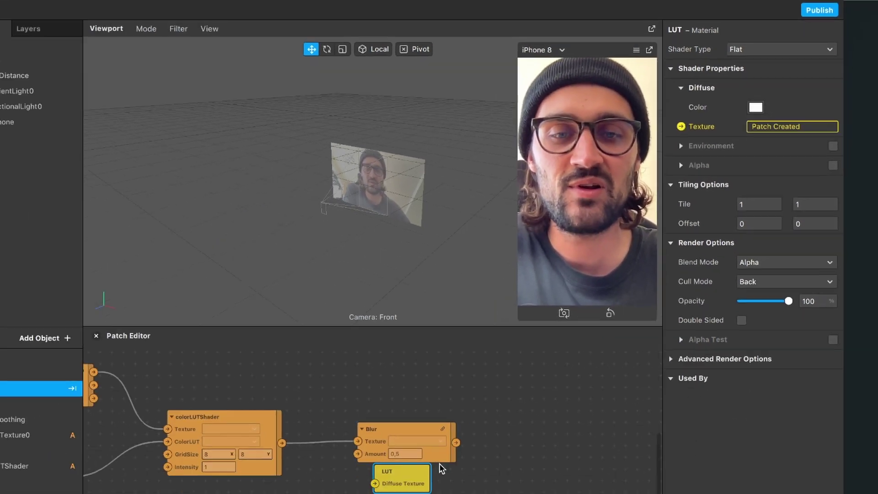
scroll(441, 468, up, 3)
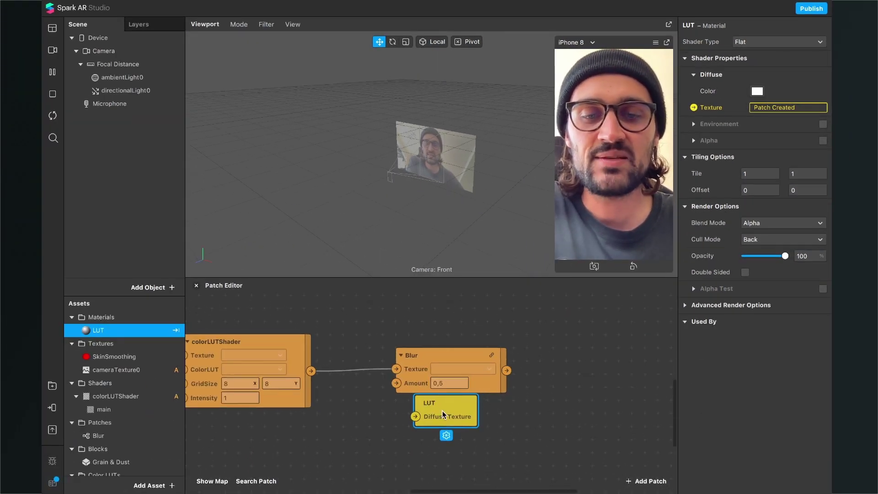
drag(443, 410, 615, 361)
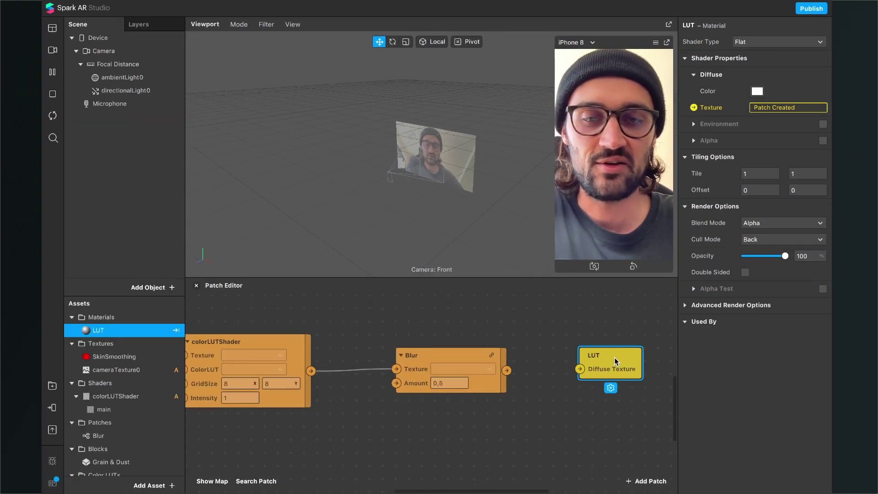
scroll(498, 400, right, 2)
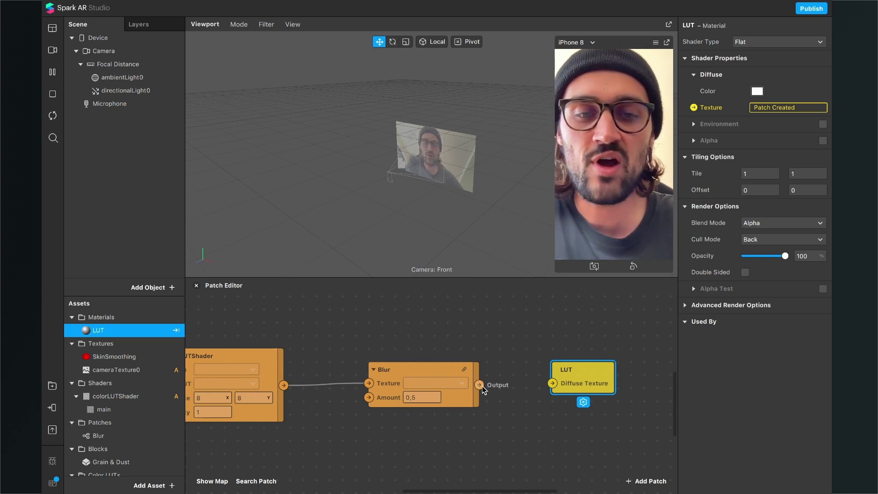
drag(482, 386, 553, 383)
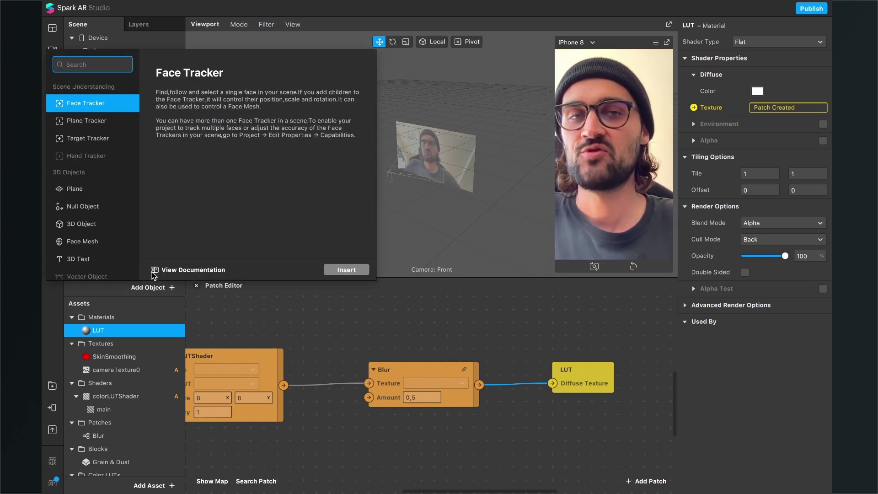
Add a rectangle that fills the full screen width and height, and assign the LUT material to it
text(rec)
key(Return)
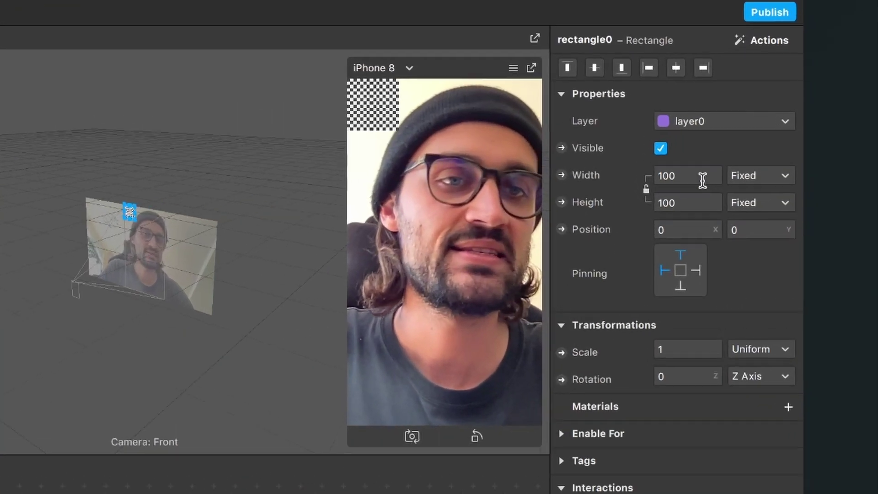
click(701, 180)
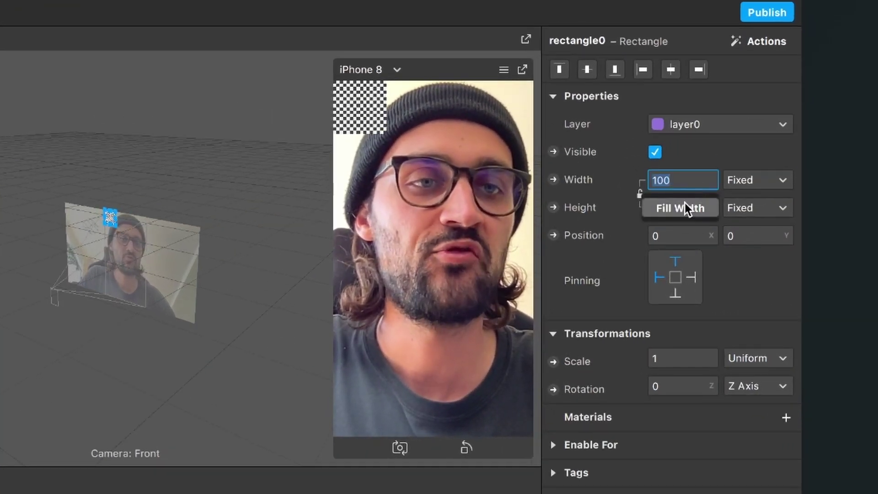
click(685, 205)
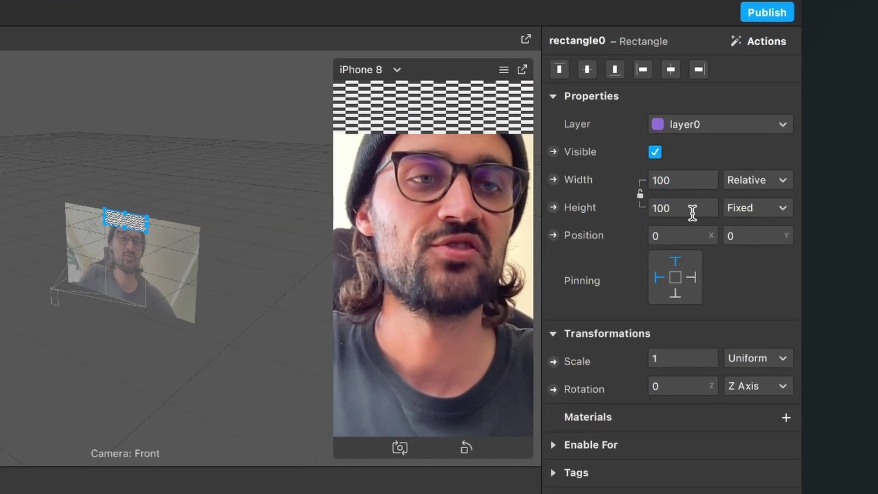
click(691, 209)
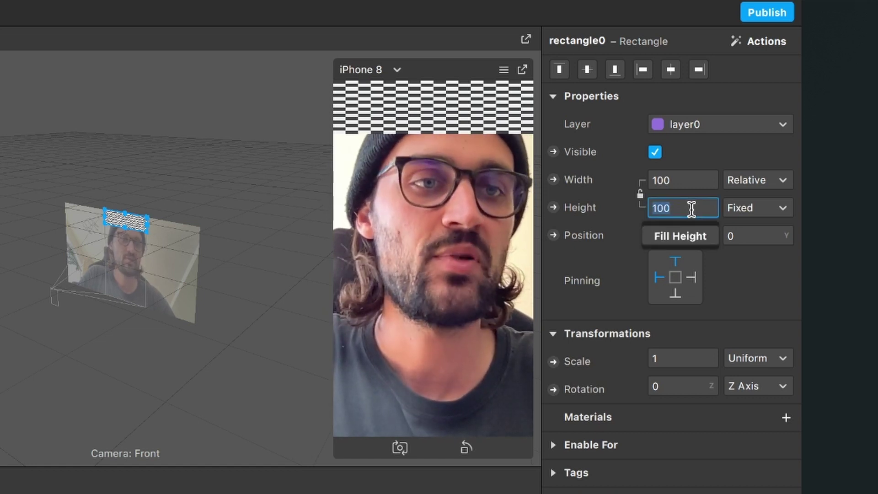
click(685, 237)
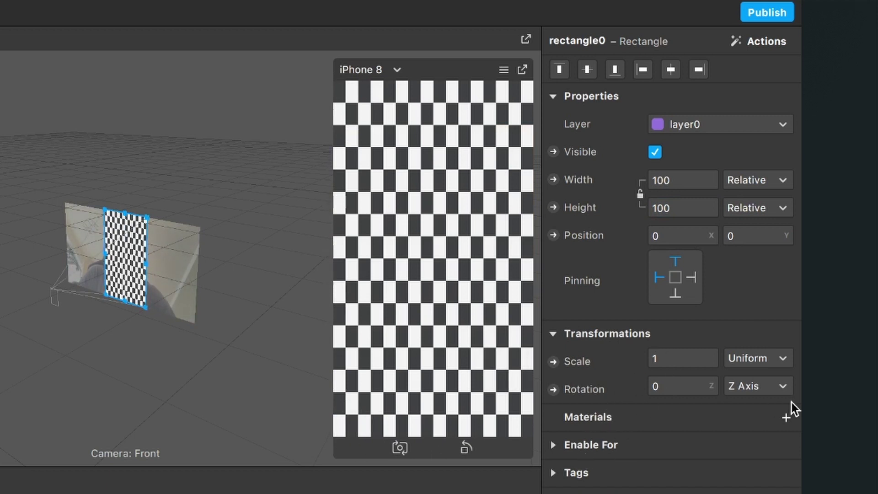
click(786, 417)
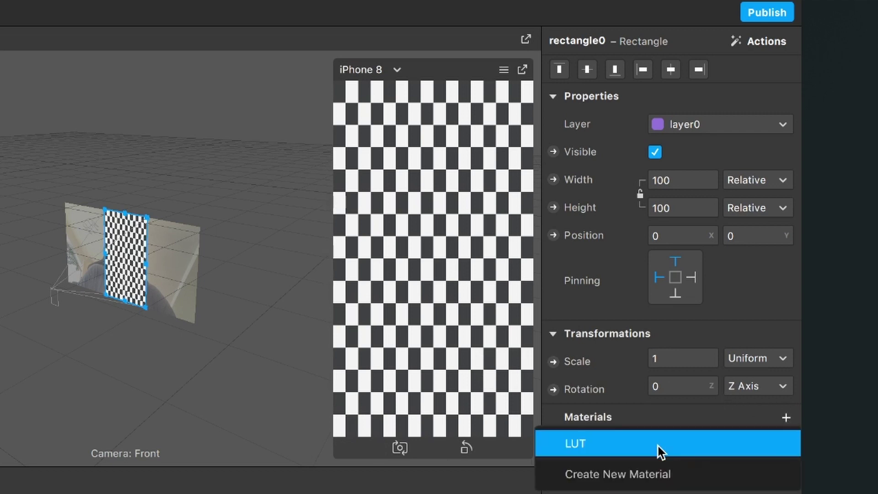
click(649, 443)
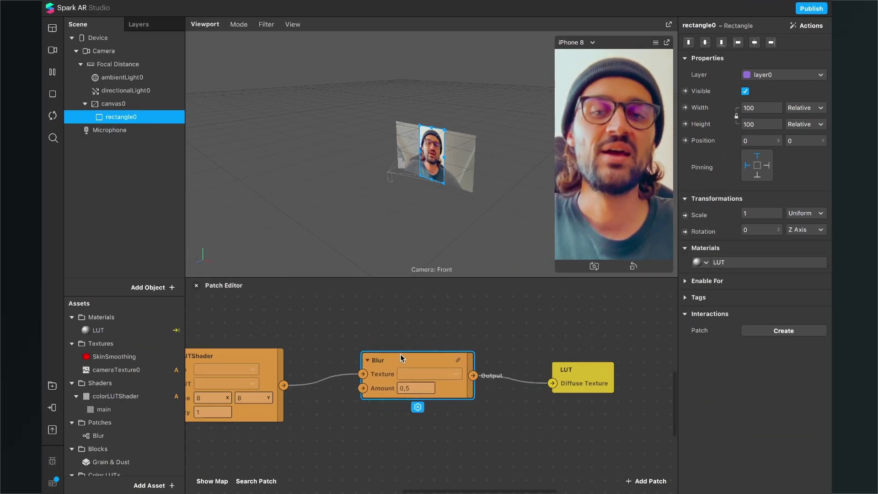
Shift the Blur patch slightly away from the LUT patch and set its Amount to 0,4
mouse_move(400, 354)
mouse_down()
mouse_move(413, 345)
mouse_move(397, 350)
mouse_up()
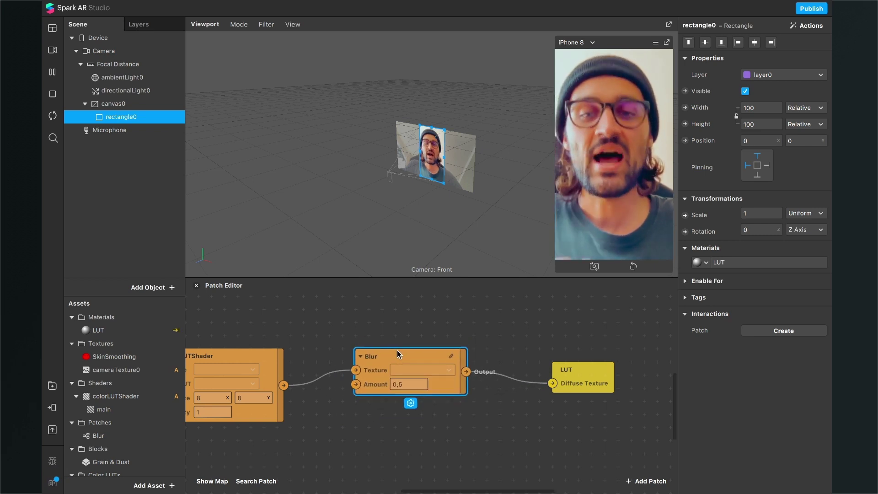
click(438, 397)
click(420, 385)
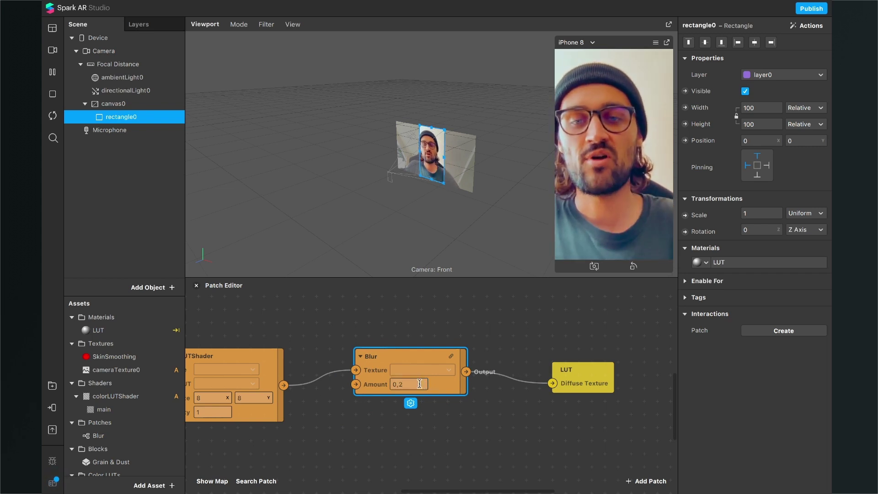
click(416, 383)
key(BackSpace)
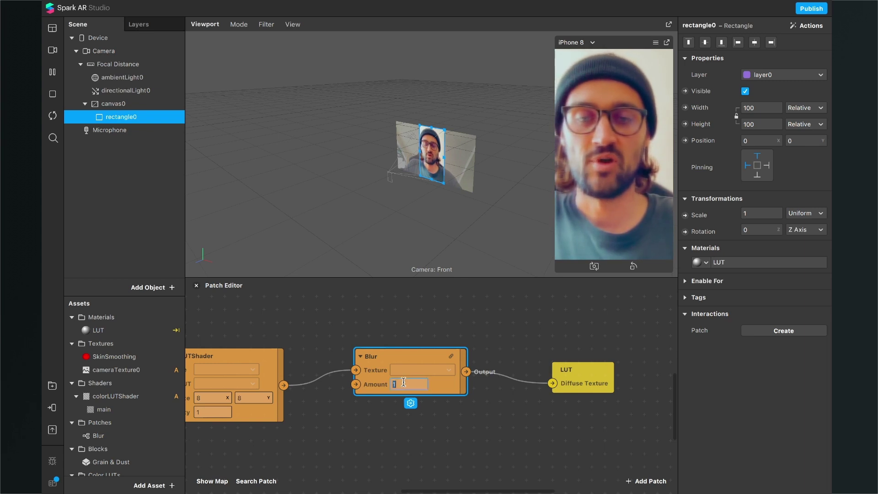
text(0,4)
key(Return)
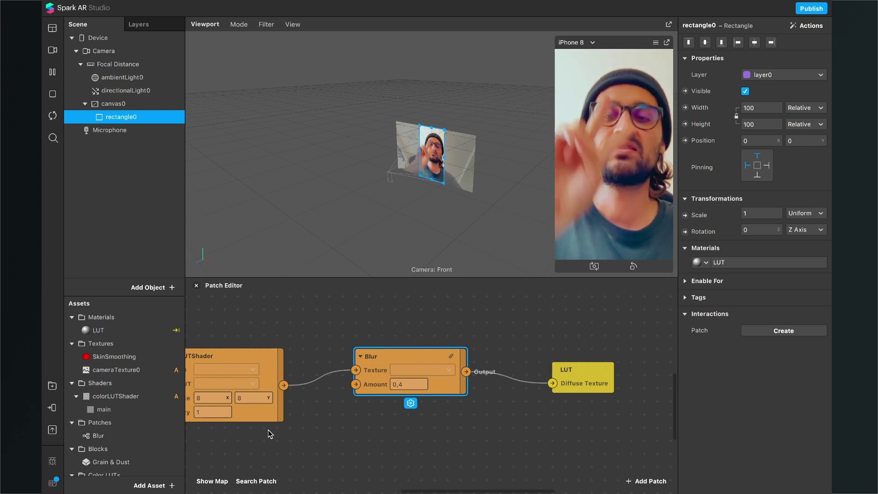
Create a material named Retouching and set its shader type to Retouching
click(172, 483)
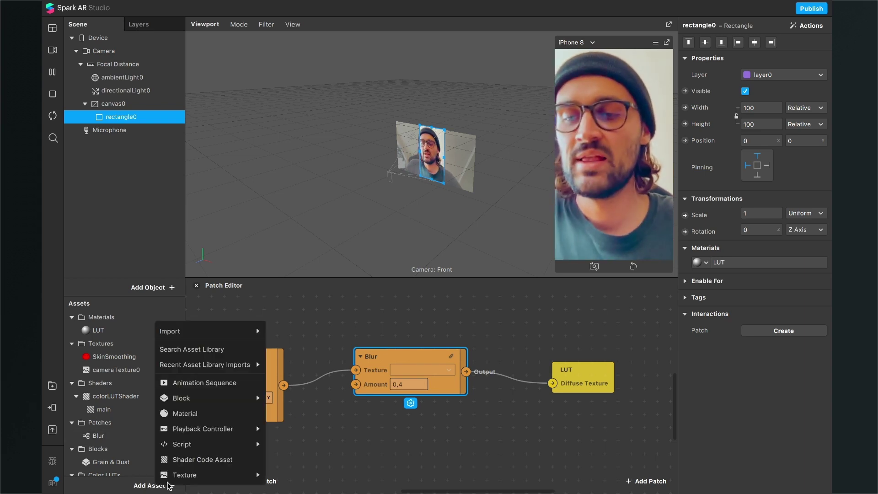
click(215, 413)
text(Ret)
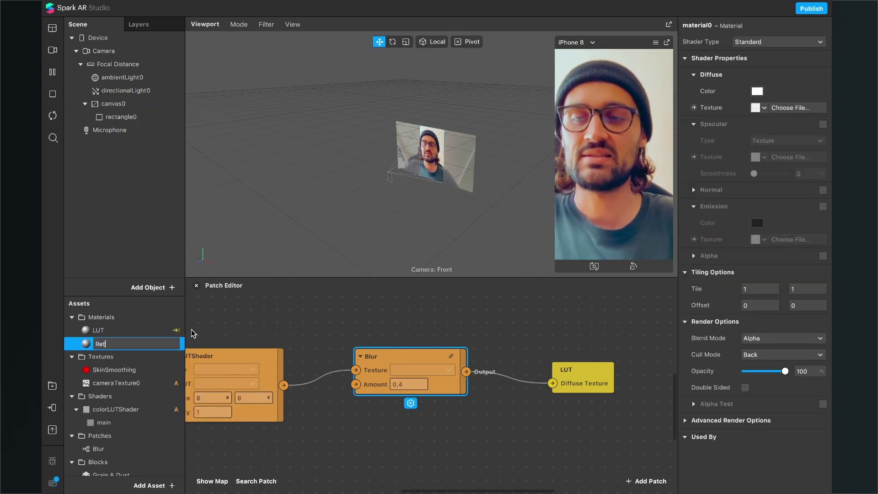
text(ouching)
key(Return)
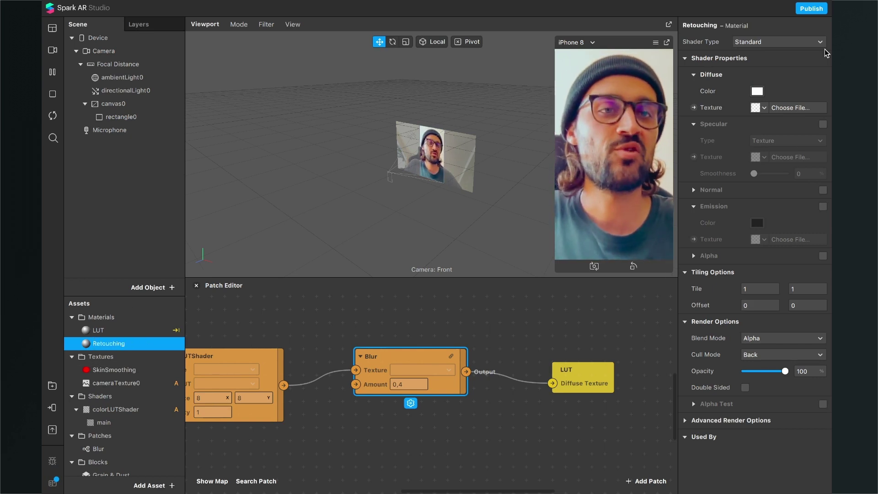
click(802, 42)
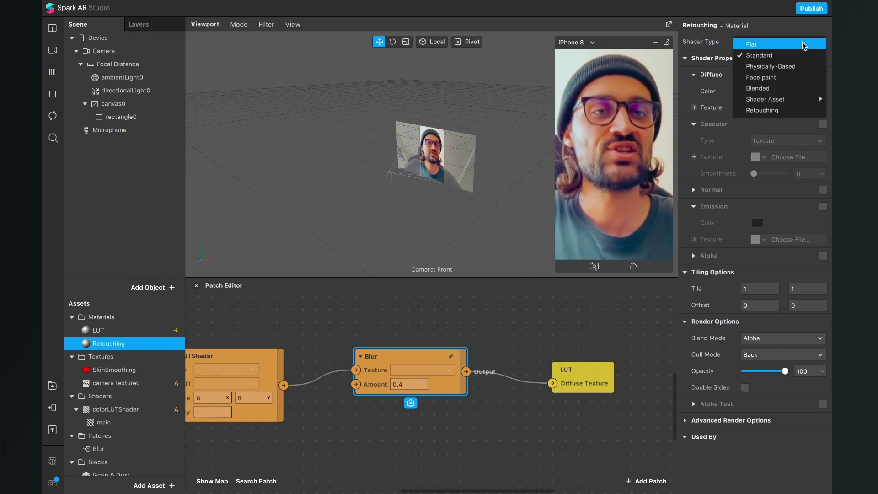
click(771, 110)
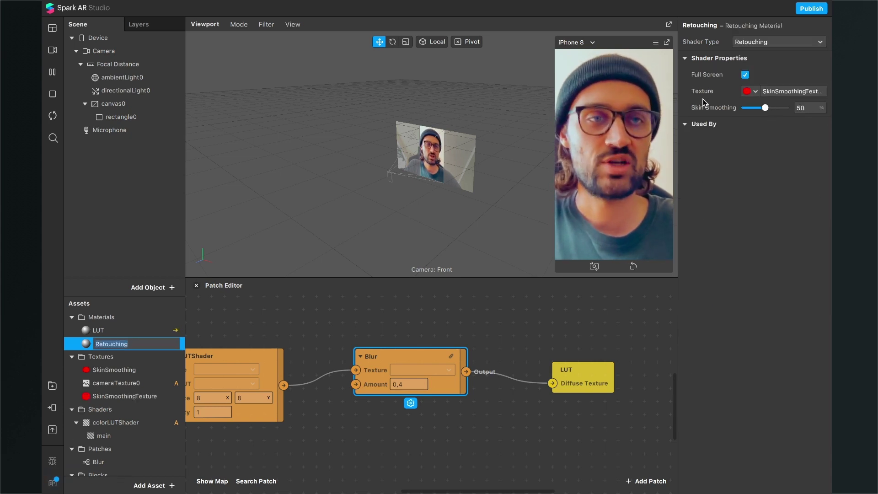
key(Return)
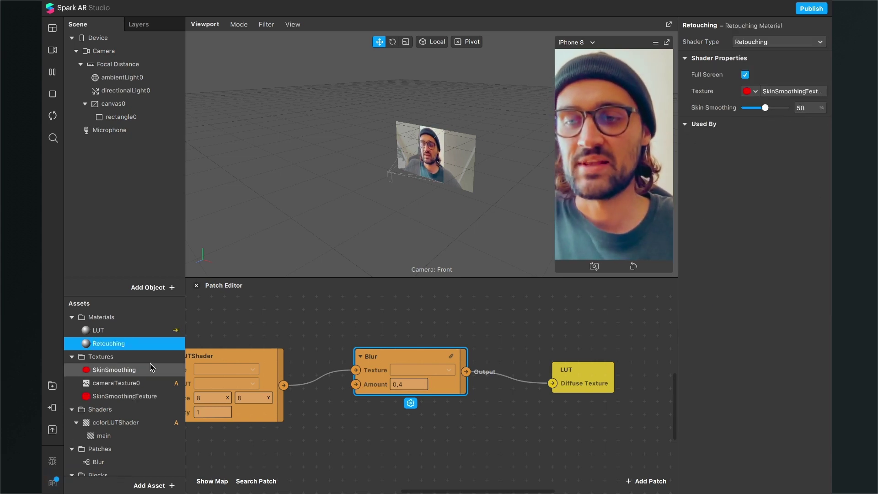
Create another new material and name it Face Lut
click(150, 485)
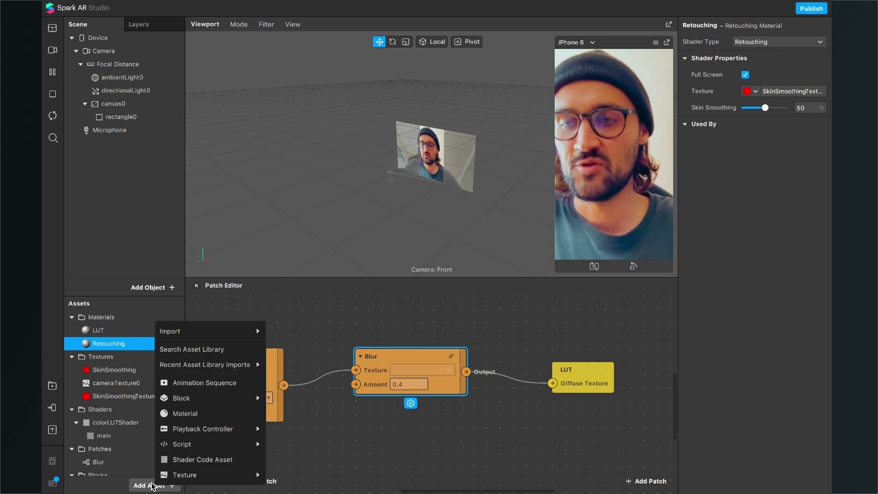
click(203, 414)
text(Fa)
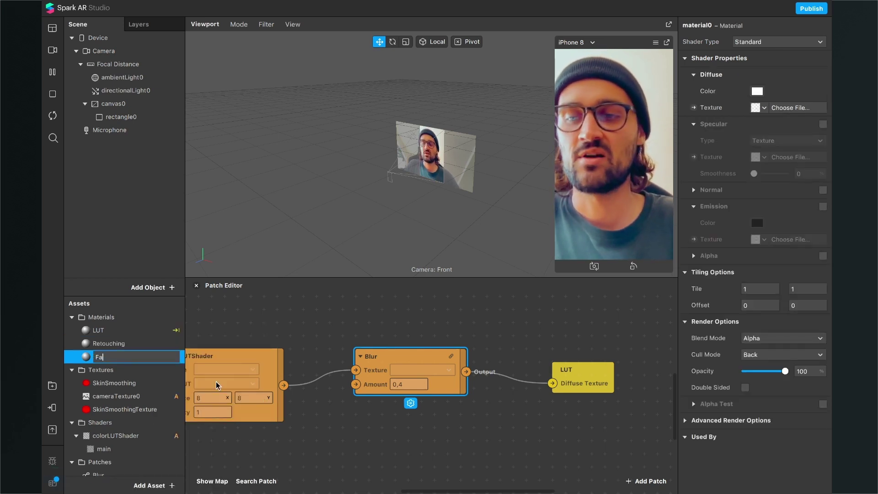
text(ce Lut)
key(Return)
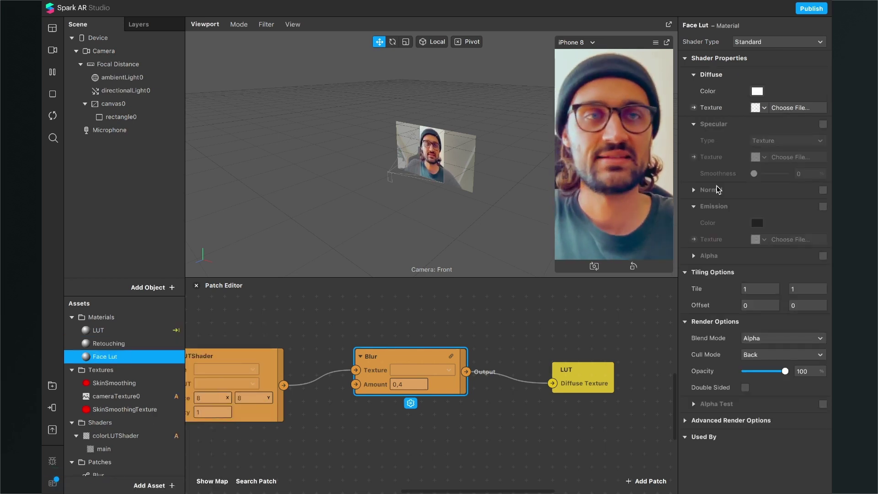
Set the Face Lut material's shader type to Flat and create a patch for its diffuse texture below the LUT patch
click(792, 42)
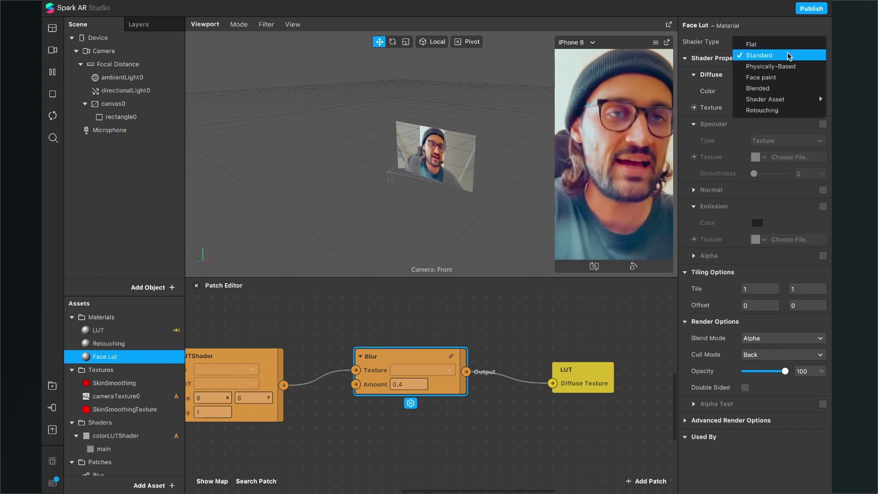
click(773, 44)
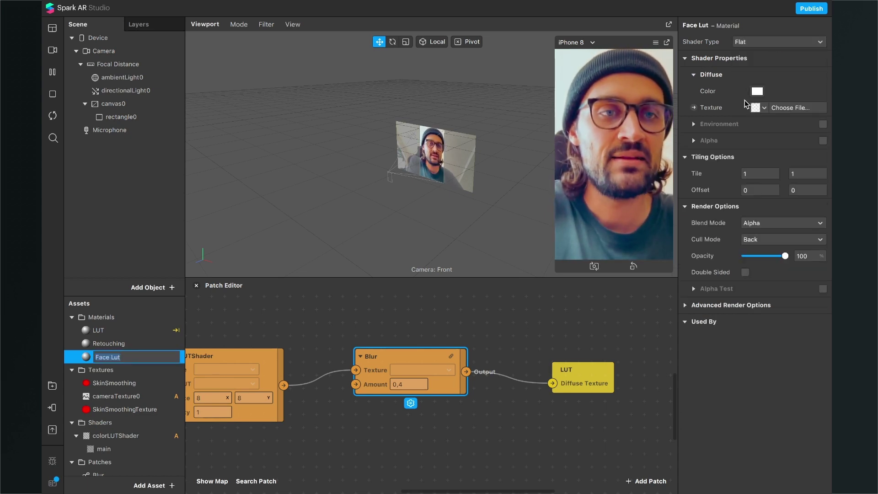
scroll(501, 335, right, 3)
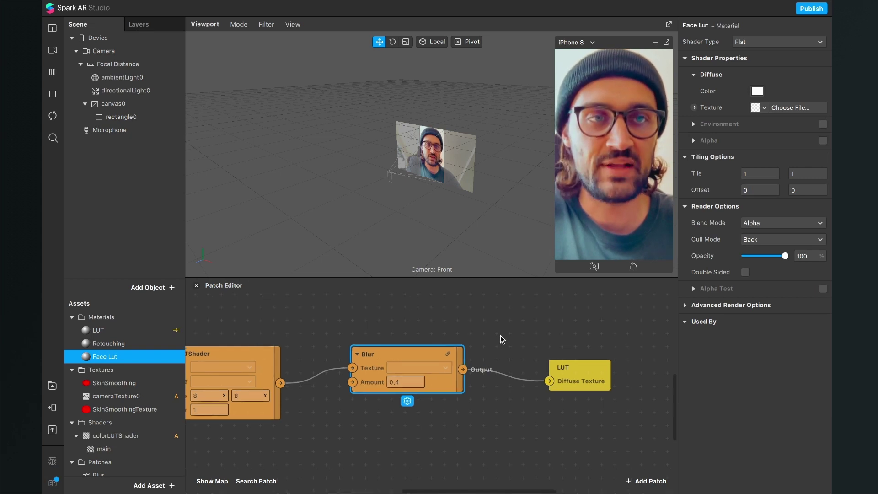
scroll(501, 335, down, 2)
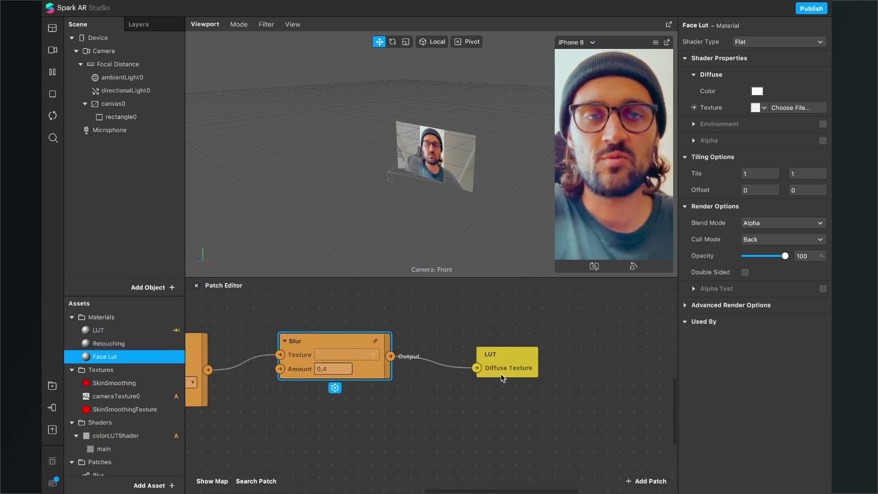
scroll(333, 418, down, 3)
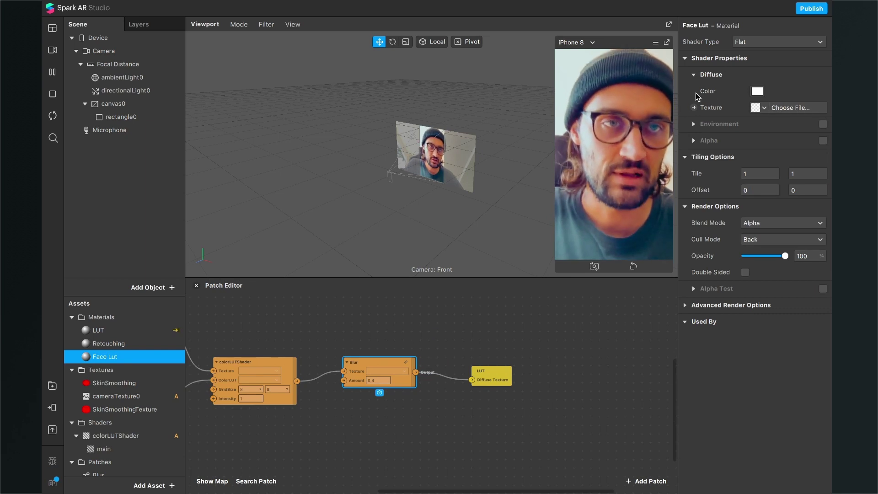
click(694, 108)
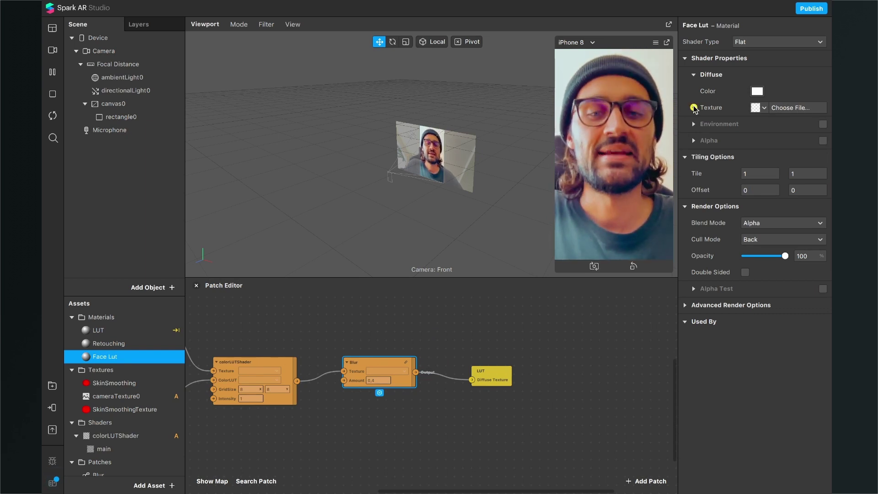
click(693, 107)
drag(457, 374, 504, 415)
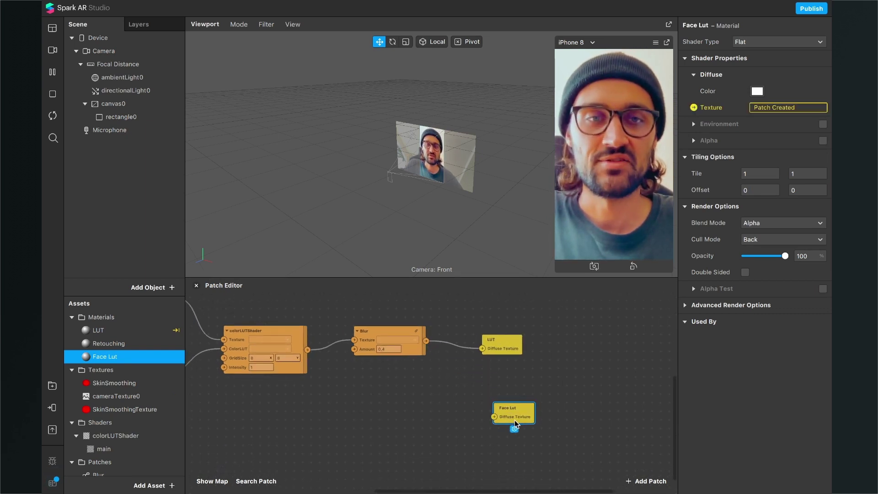
Duplicate the connected colorLUTShader and Blur patches and place the copies directly below the originals
scroll(412, 419, left, 3)
drag(462, 323, 441, 322)
click(438, 380)
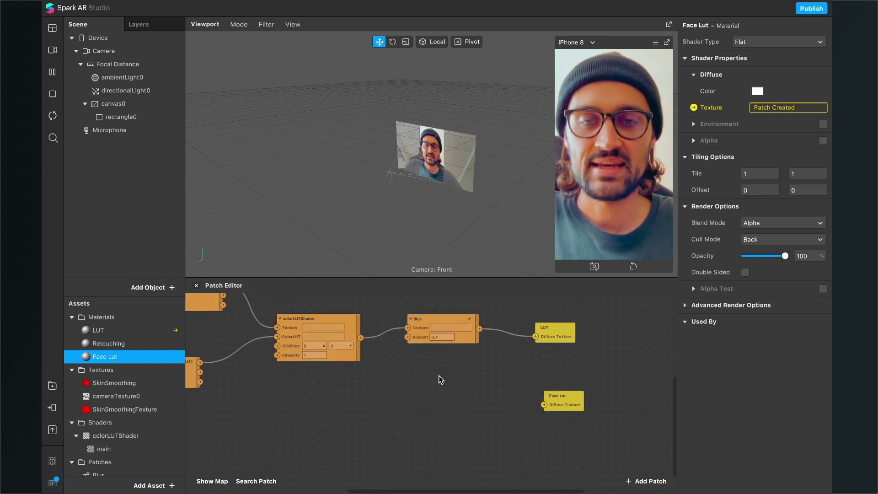
drag(414, 370, 314, 313)
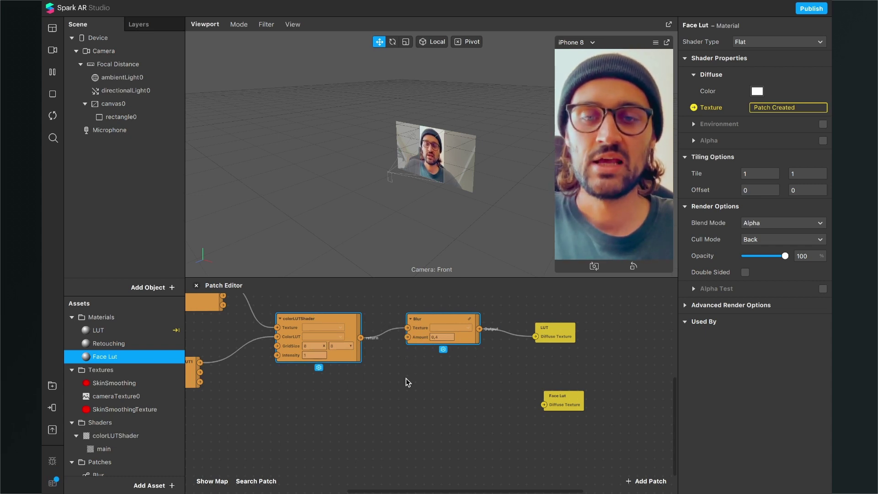
key(ctrl+v)
drag(437, 384, 300, 385)
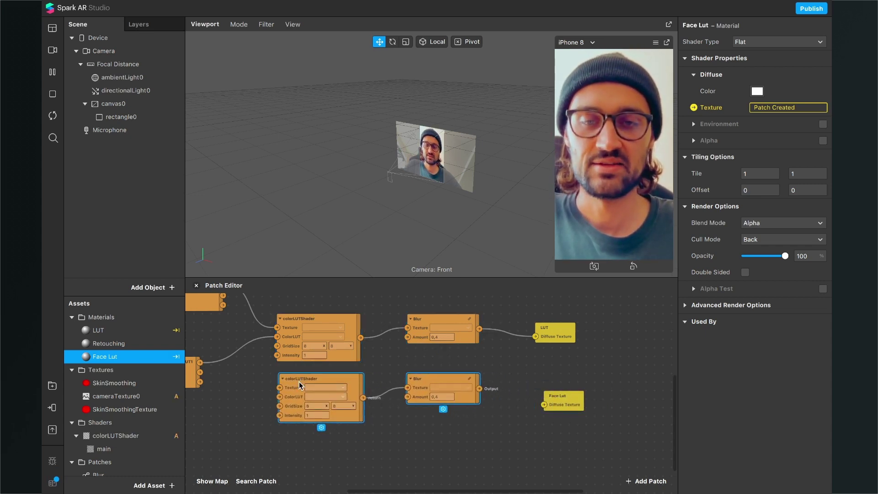
click(500, 366)
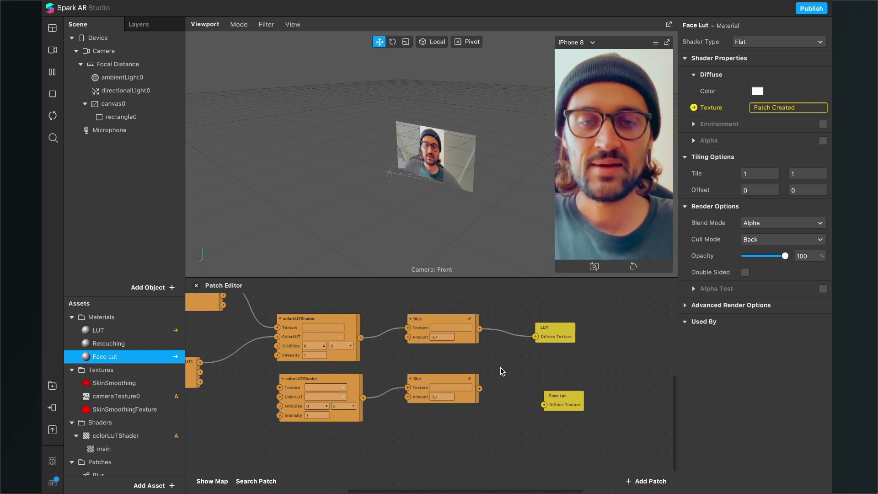
Connect the duplicated Blur's output to Face Lut's Diffuse Texture, and LUT1's first output to the duplicated colorLUTShader's ColorLUT input
scroll(500, 366, up, 2)
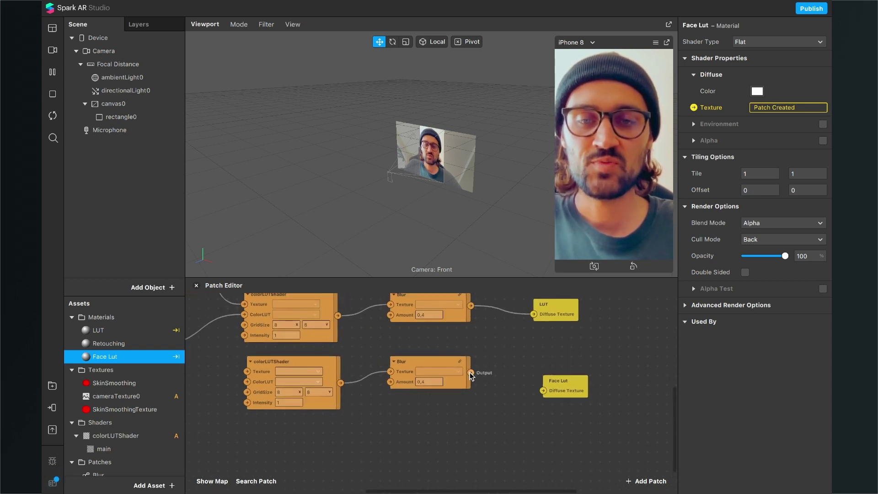
drag(520, 388, 555, 386)
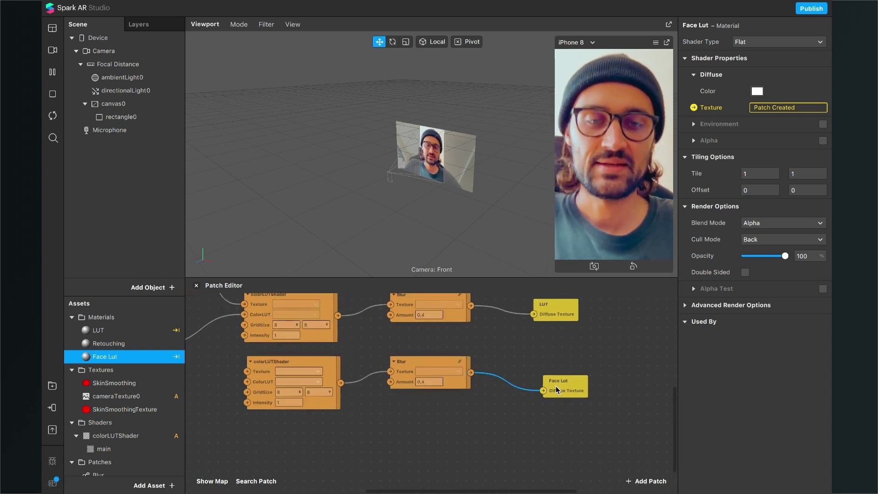
click(556, 386)
scroll(392, 409, left, 1)
scroll(391, 408, left, 4)
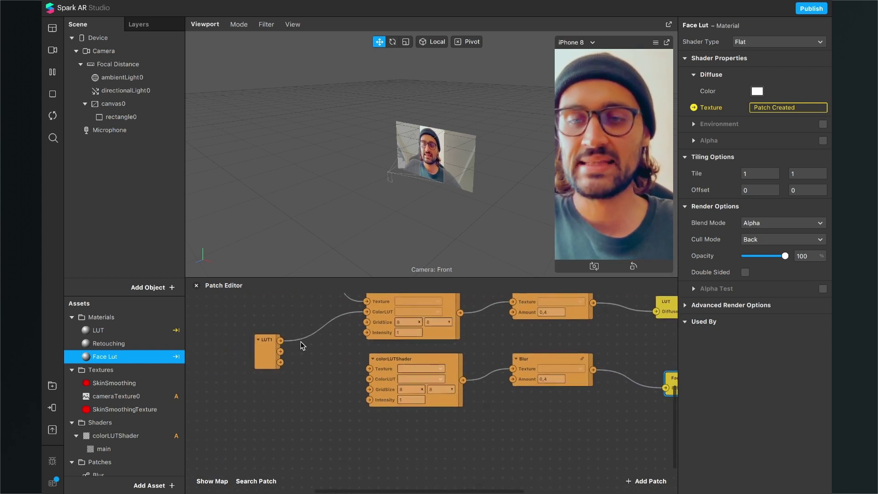
drag(281, 341, 366, 379)
click(329, 357)
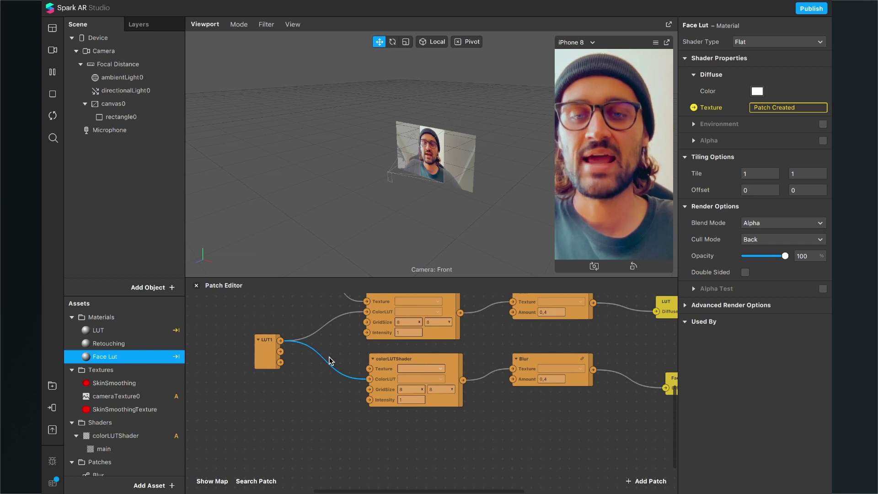
scroll(343, 379, up, 1)
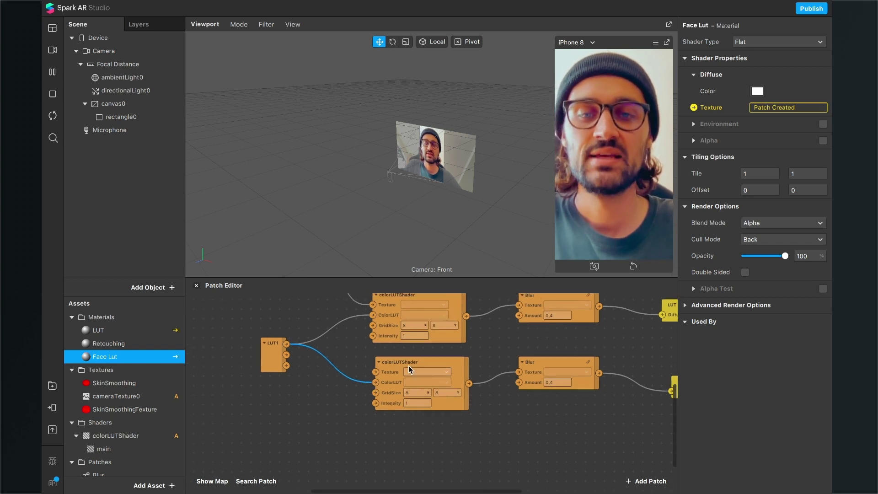
scroll(408, 364, up, 3)
click(274, 348)
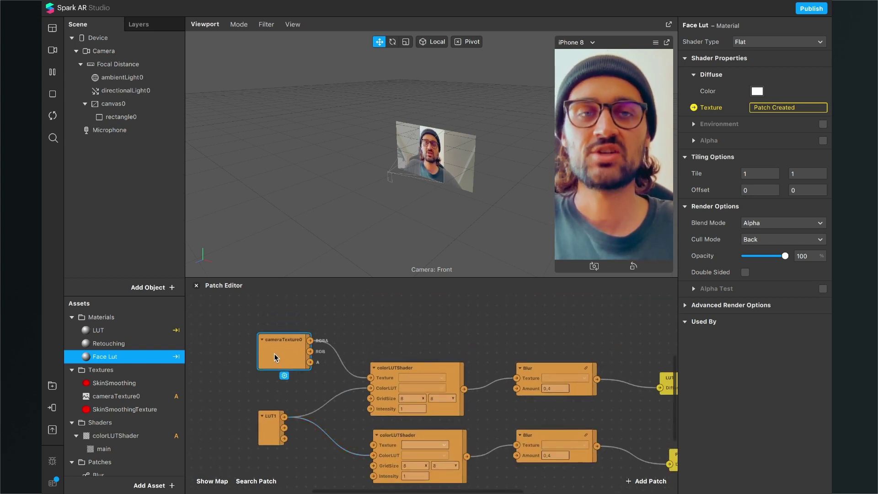
scroll(273, 353, down, 2)
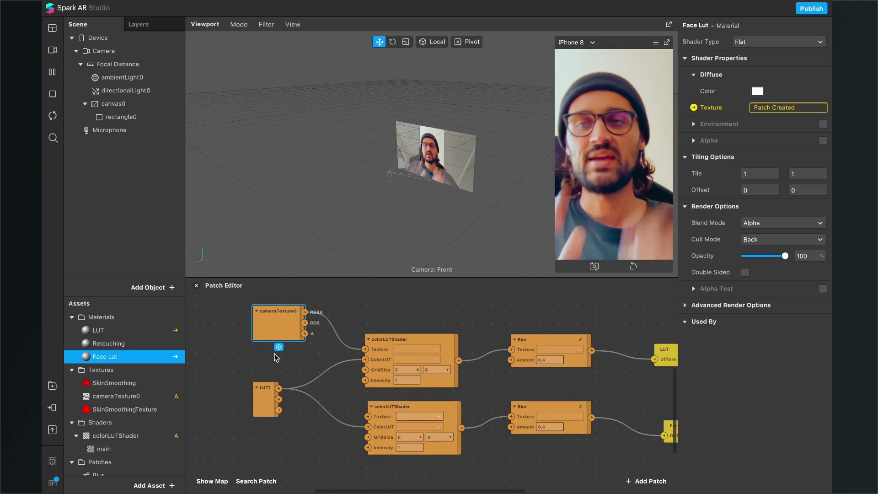
Add a Face Tracker to the scene and enable texture extraction on it
click(154, 288)
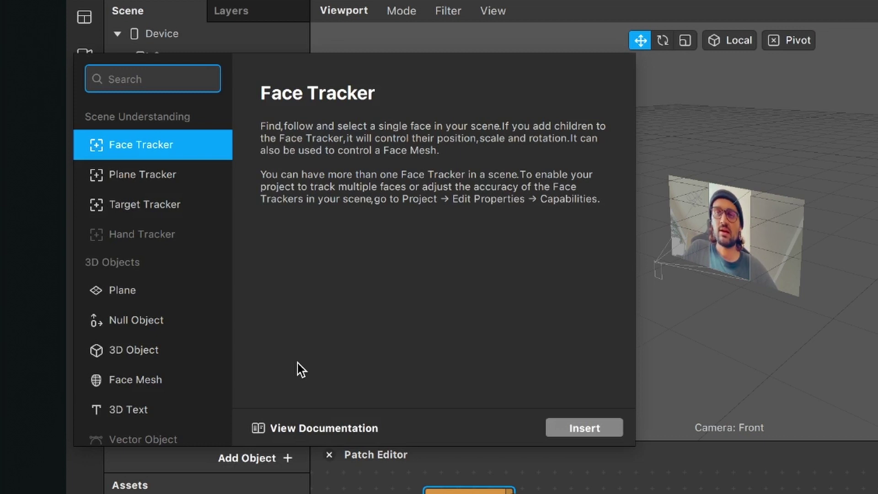
key(Return)
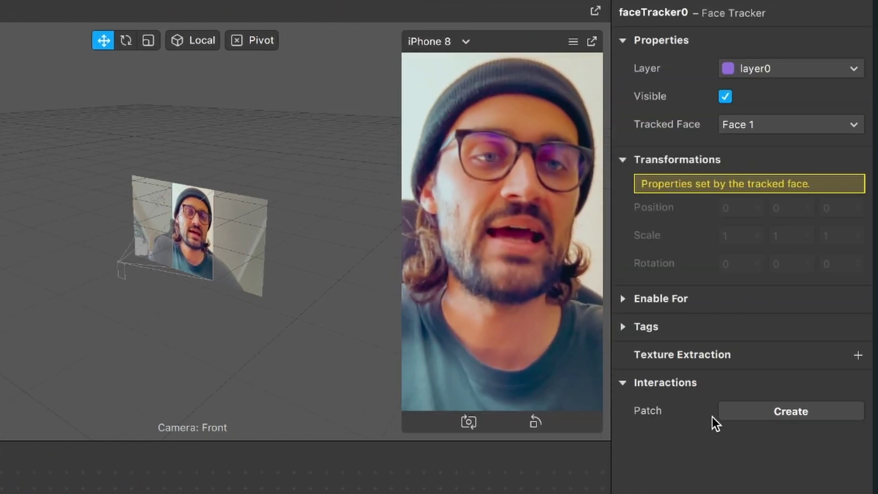
click(858, 356)
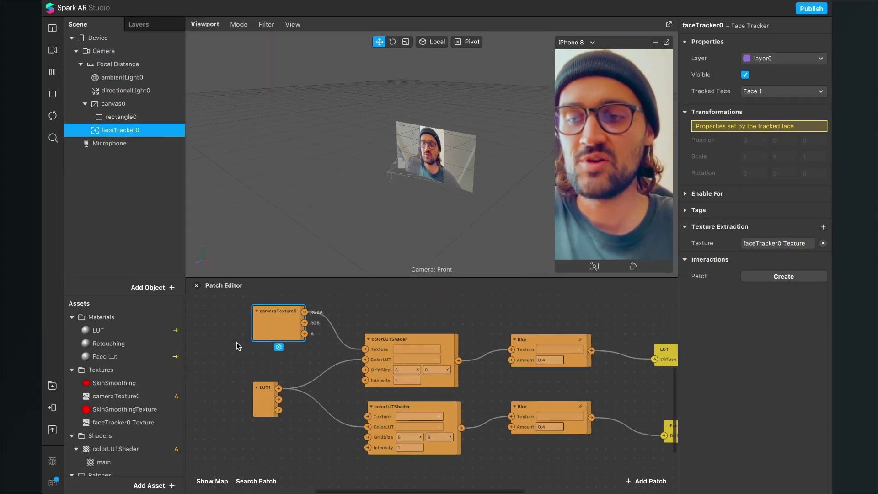
Place the faceTracker0 Texture patch below LUT1 and connect its RGBA output to the lower colorLUTShader's Texture input
scroll(124, 393, down, 2)
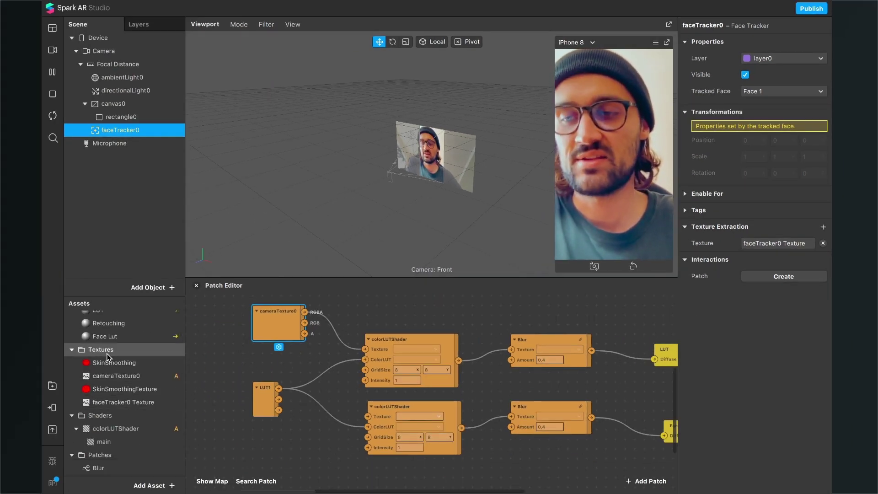
drag(122, 295, 123, 228)
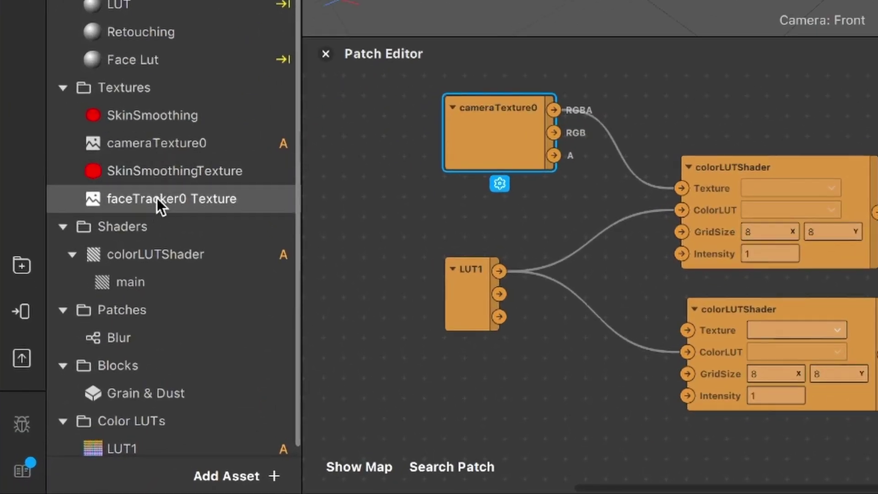
drag(157, 204, 456, 396)
scroll(457, 389, down, 3)
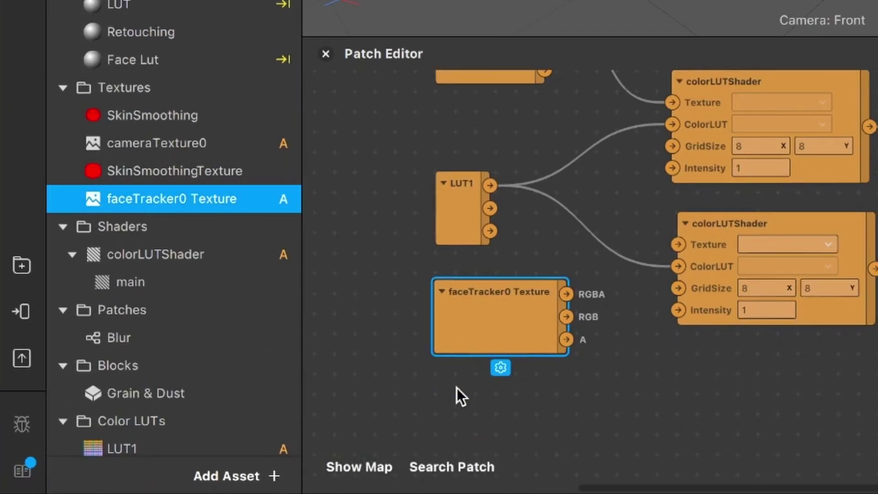
drag(476, 312, 456, 303)
scroll(531, 272, up, 3)
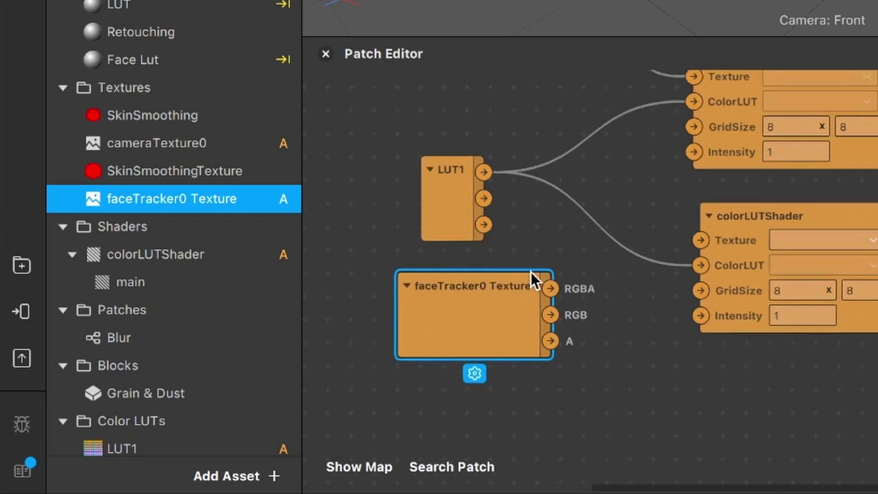
drag(558, 295, 726, 271)
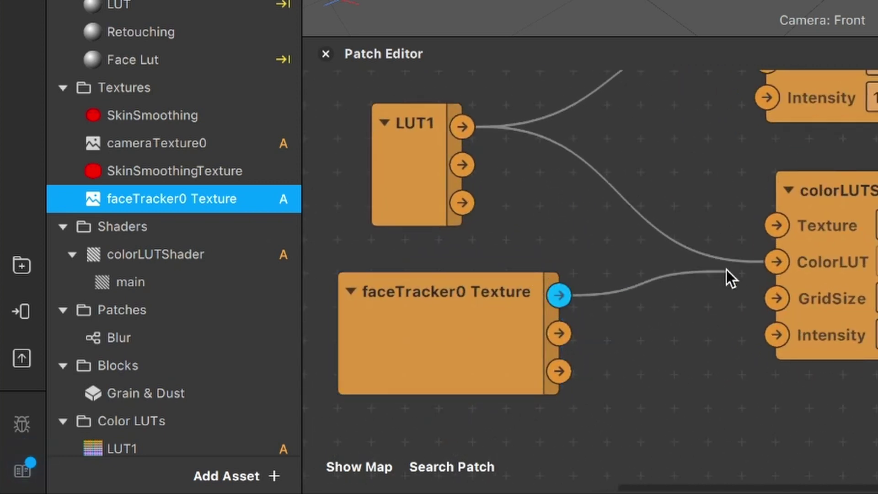
drag(775, 238, 780, 227)
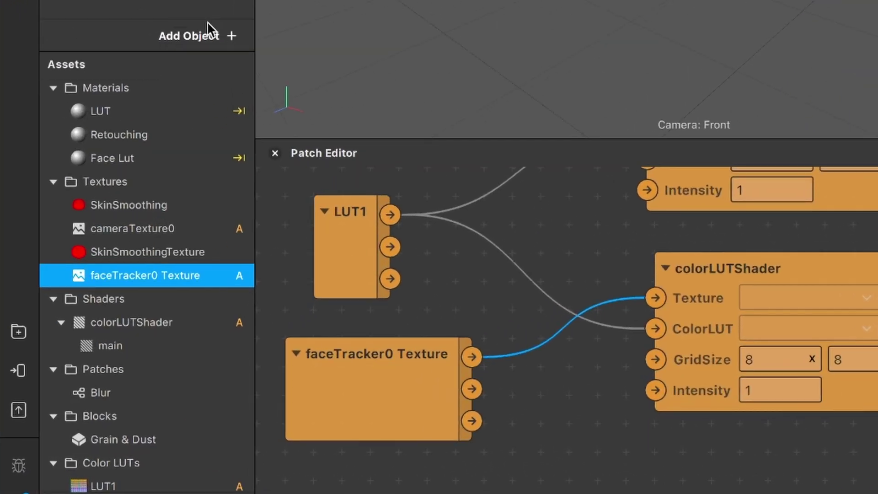
Add two Face Mesh objects to the scene
click(207, 23)
text(fac)
key(Escape)
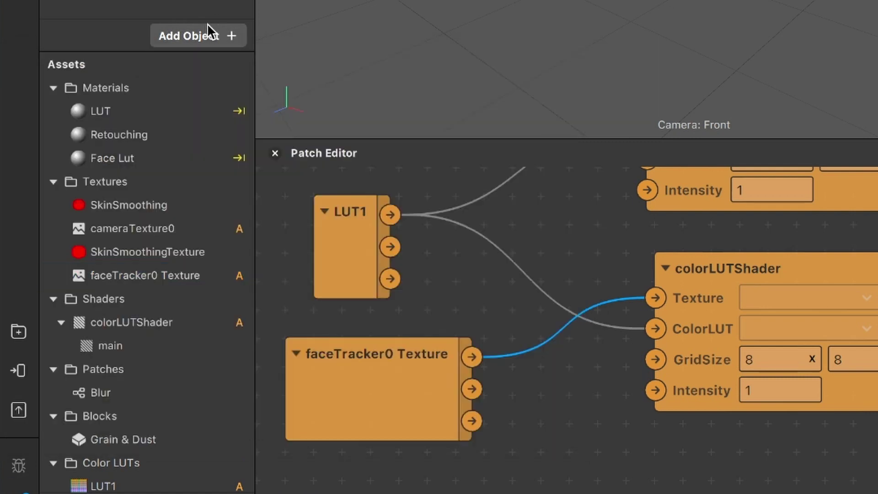
click(207, 35)
text(fac)
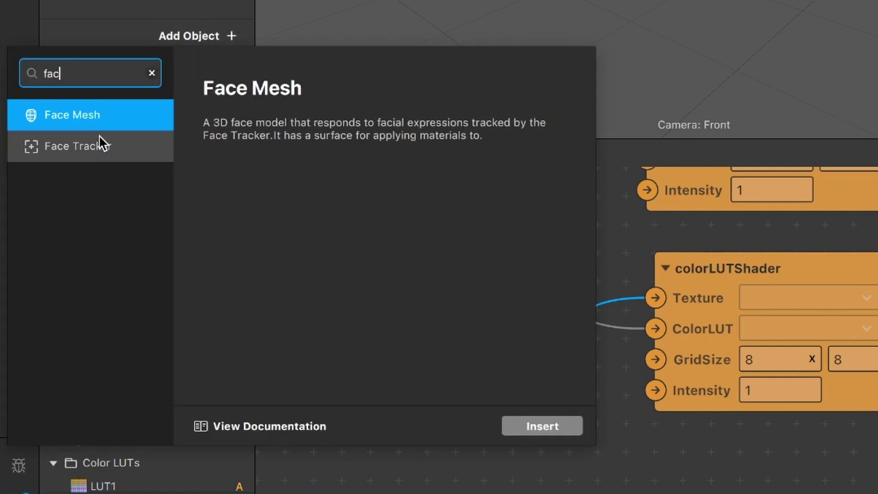
key(Return)
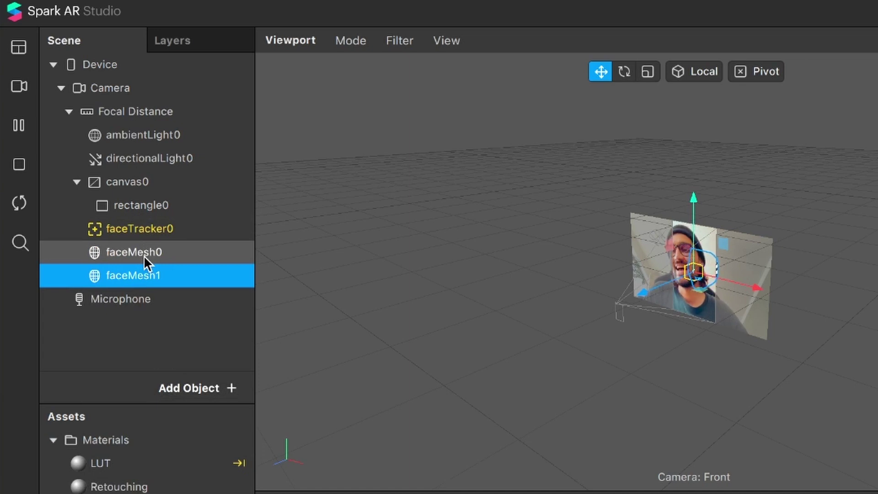
Nest both faceMesh0 and faceMesh1 under faceTracker0
drag(143, 255, 142, 275)
click(141, 253)
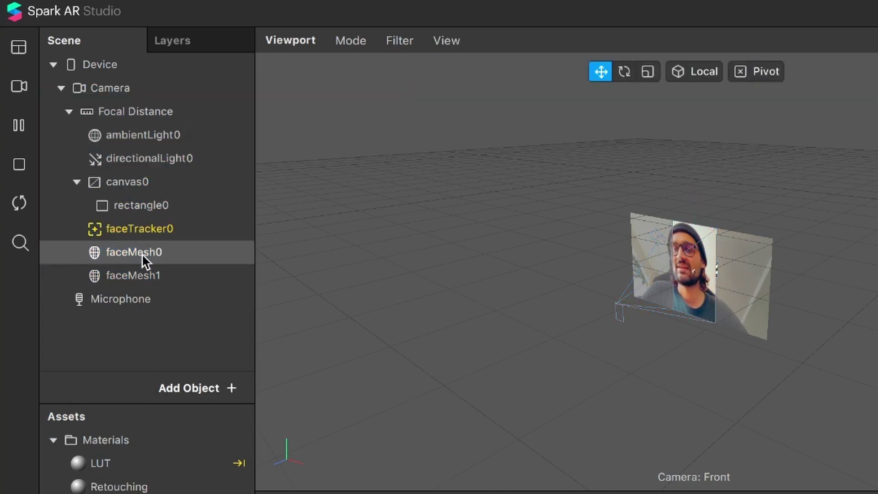
click(134, 278)
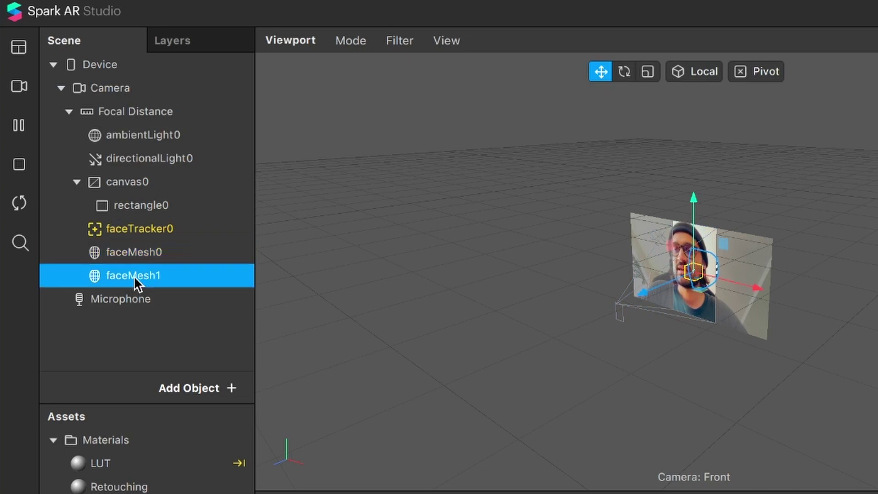
shift+click(144, 251)
drag(144, 250, 147, 225)
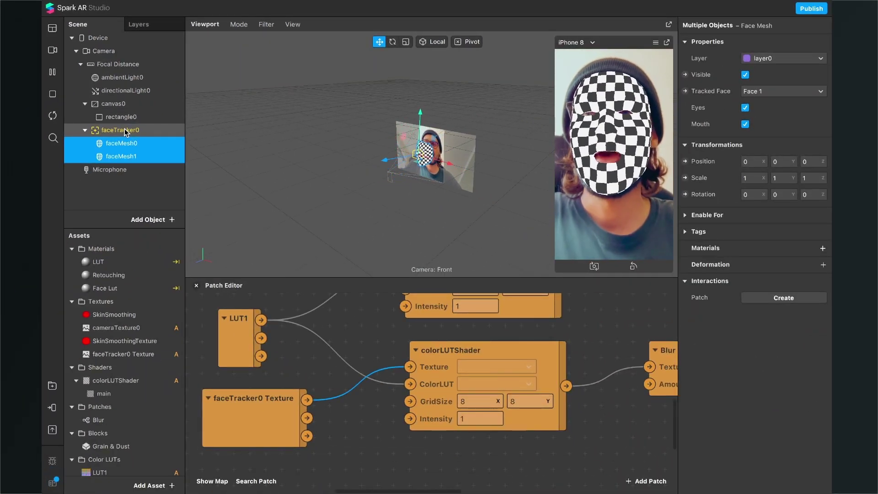
click(122, 200)
Assign the Retouching material to faceMesh0 and disable its Eyes and Mouth
click(122, 118)
click(127, 145)
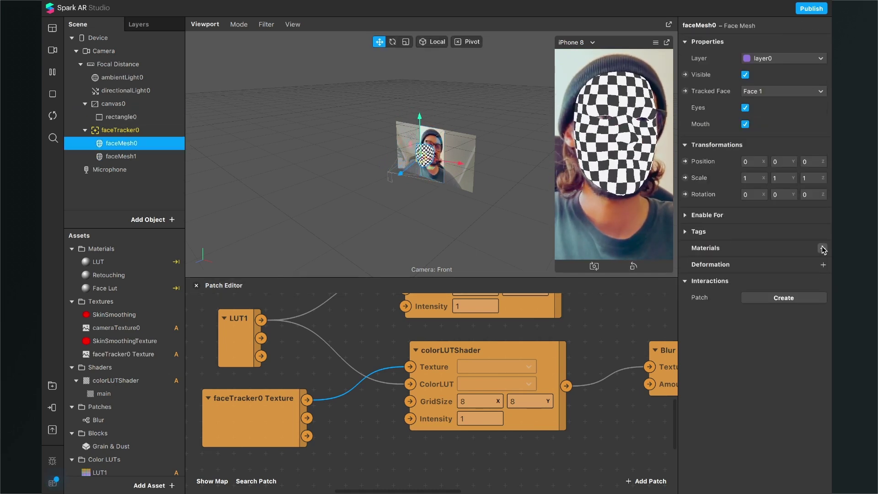
click(823, 249)
click(751, 275)
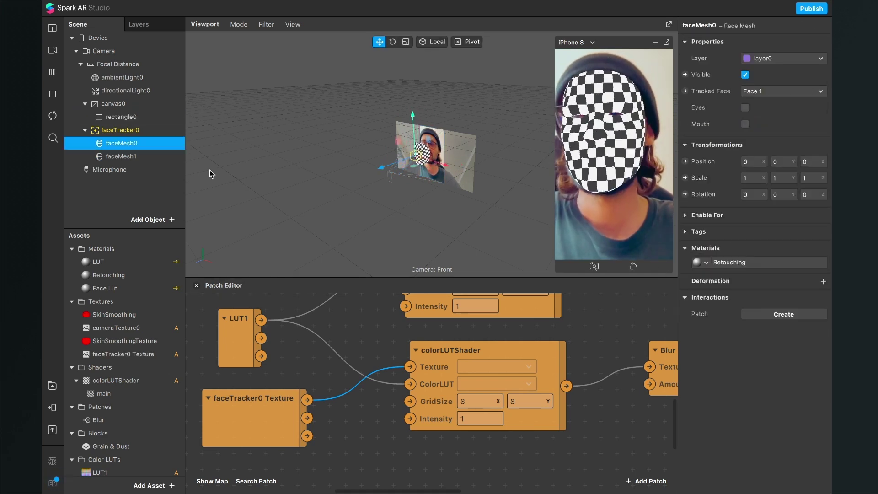
Assign the Face Lut material to faceMesh1 and disable its Eyes and Mouth
click(122, 157)
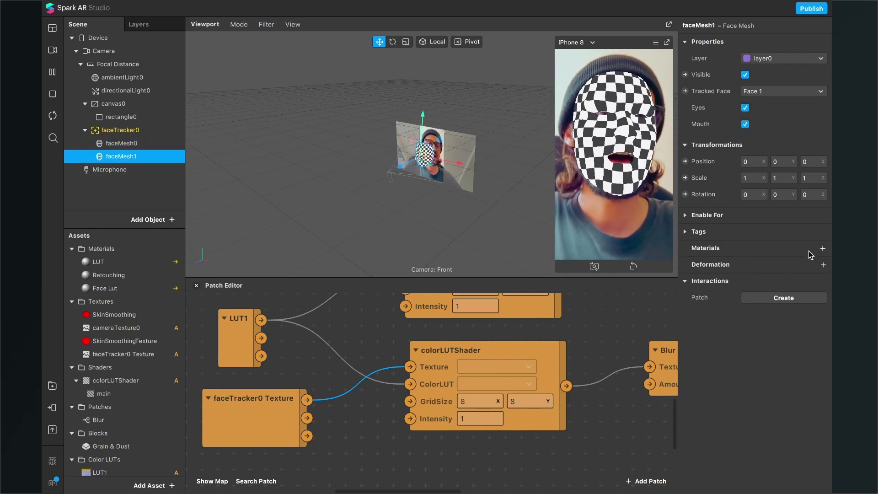
click(823, 248)
click(736, 295)
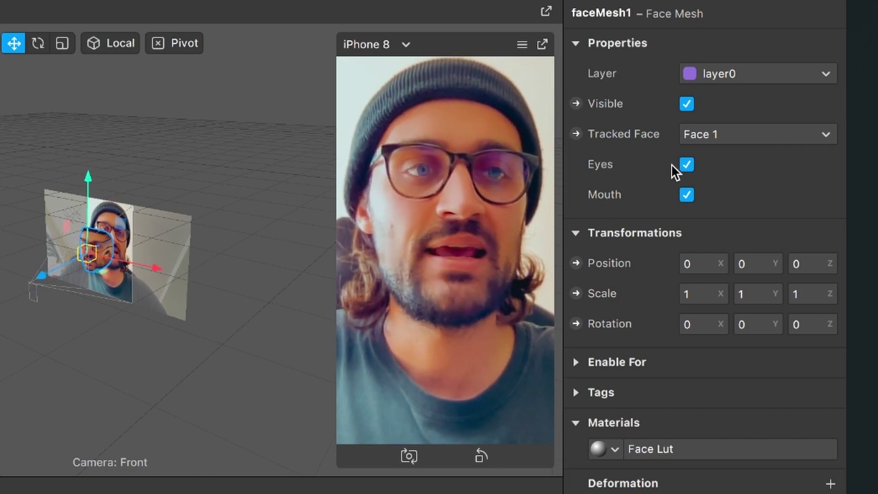
click(686, 164)
click(686, 194)
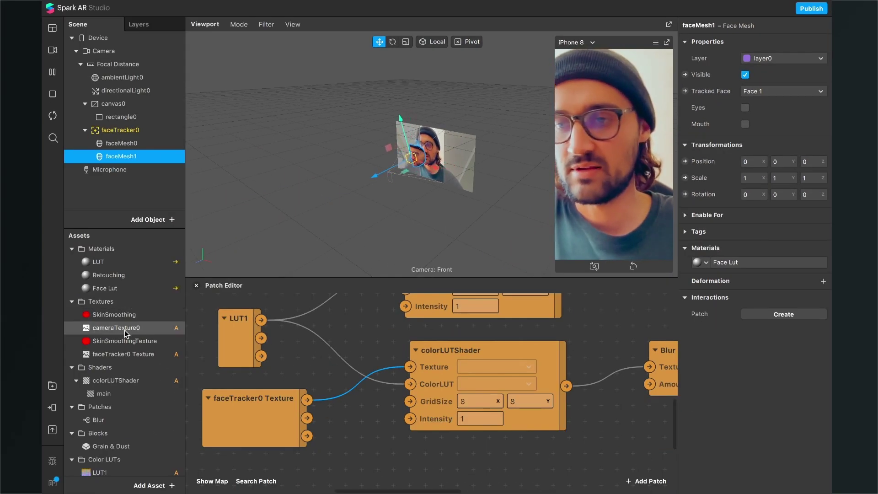
Enable Alpha on the Face Lut material and use SkinSmoothing as its alpha texture
double_click(131, 290)
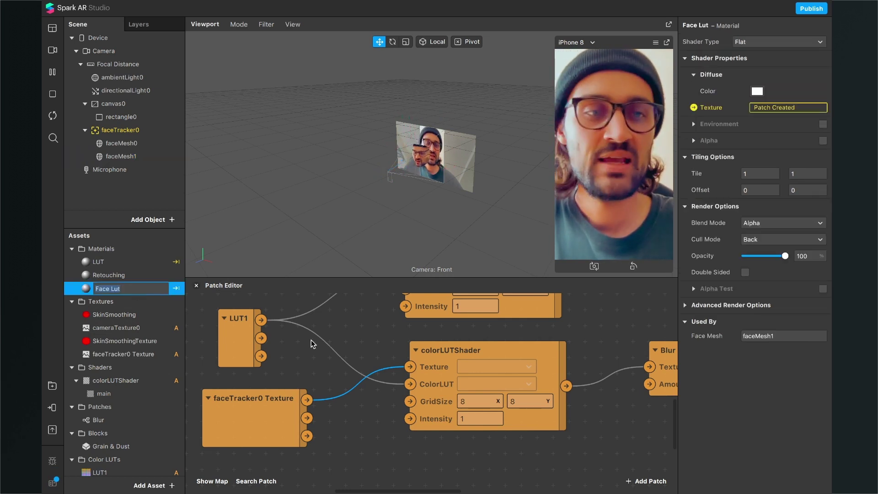
click(822, 141)
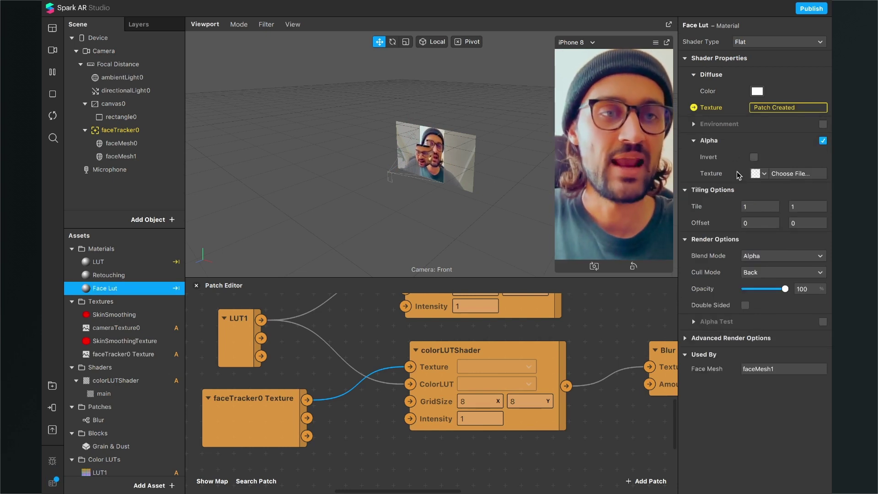
click(764, 174)
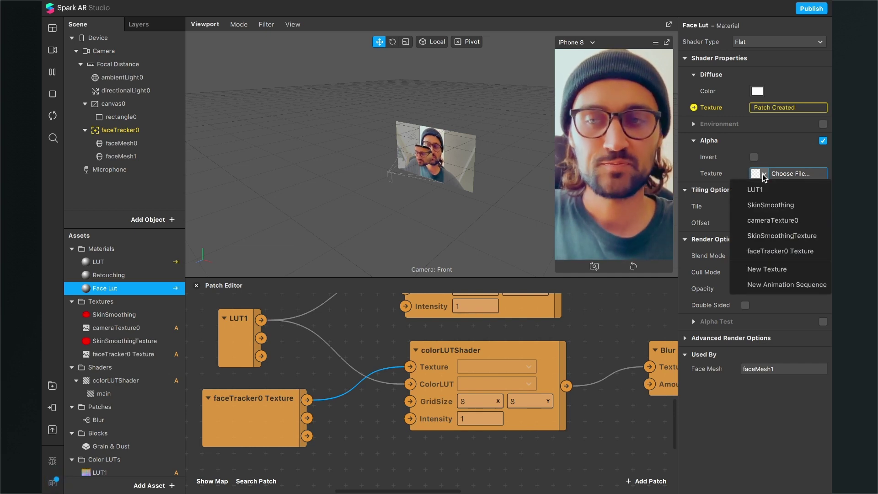
click(764, 205)
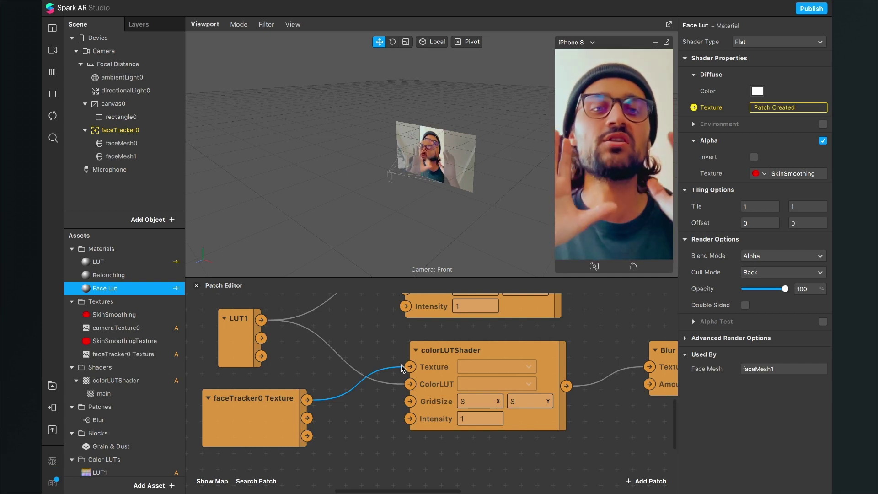
Set the Retouching material's Skin Smoothing to 20%
click(135, 277)
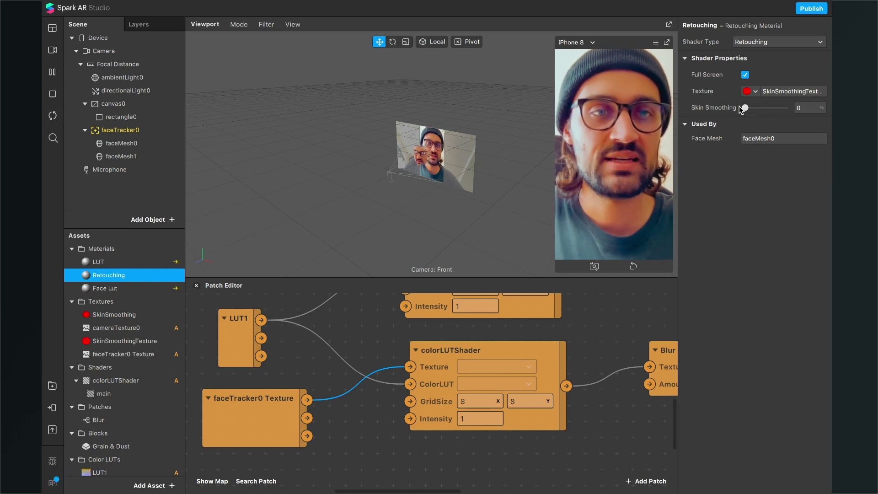
drag(786, 109, 753, 110)
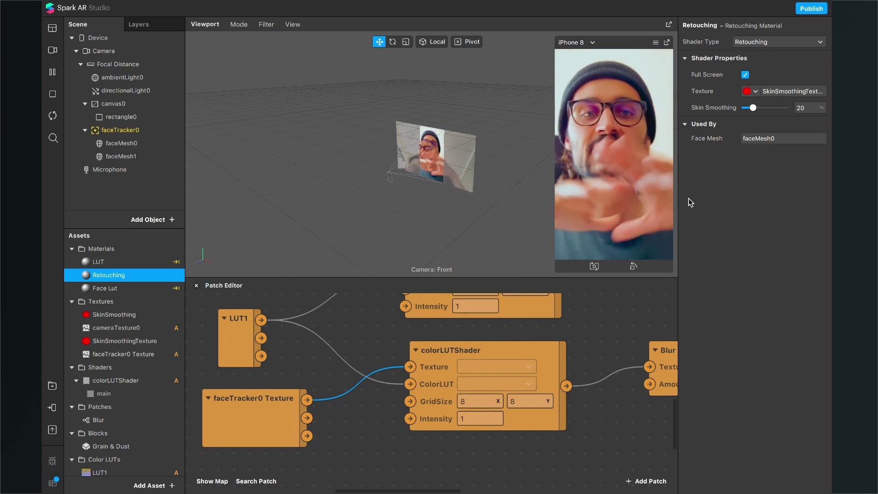
Add the Grain & Dust block to the scene under Focal Distance, below the faceTracker0 group
scroll(119, 354, down, 1)
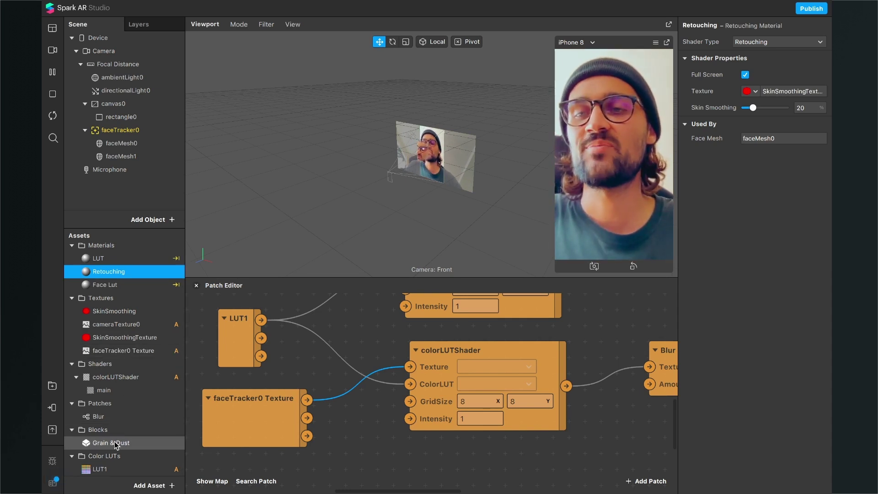
drag(114, 441, 144, 170)
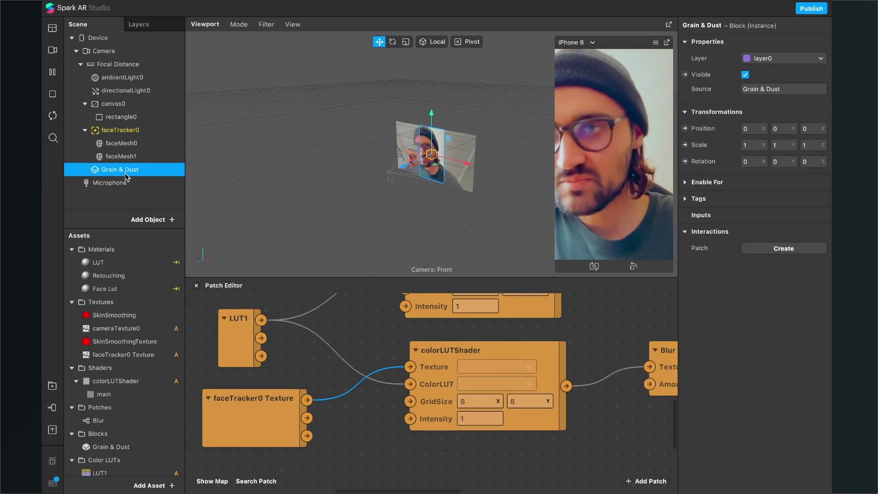
Expand the Face Lut material's advanced render options and make sure Use Depth Test and Write to Depth are off
scroll(122, 307, down, 1)
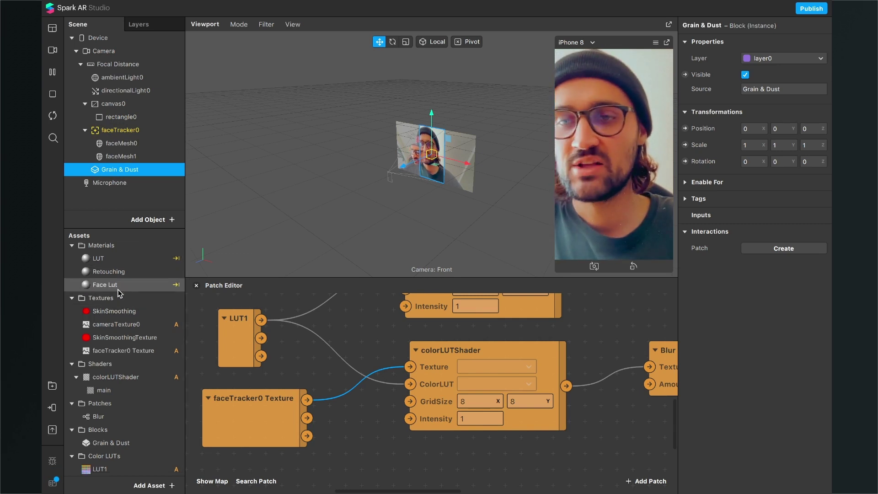
double_click(118, 286)
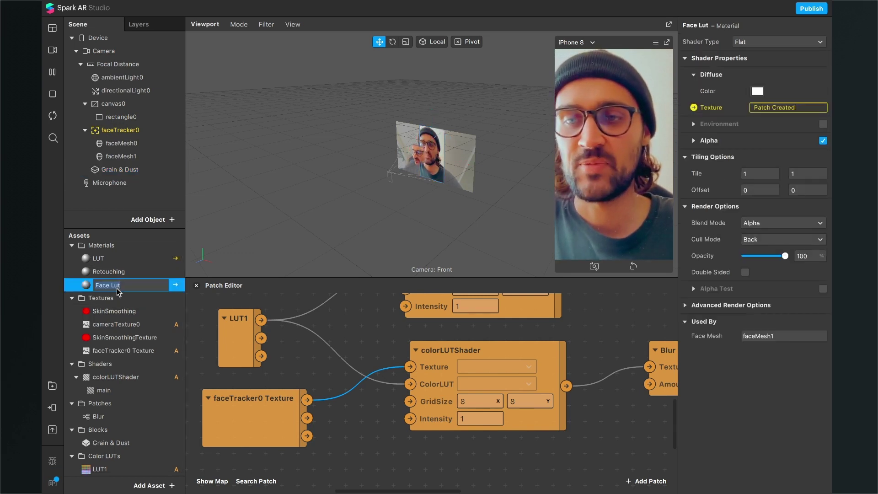
double_click(117, 257)
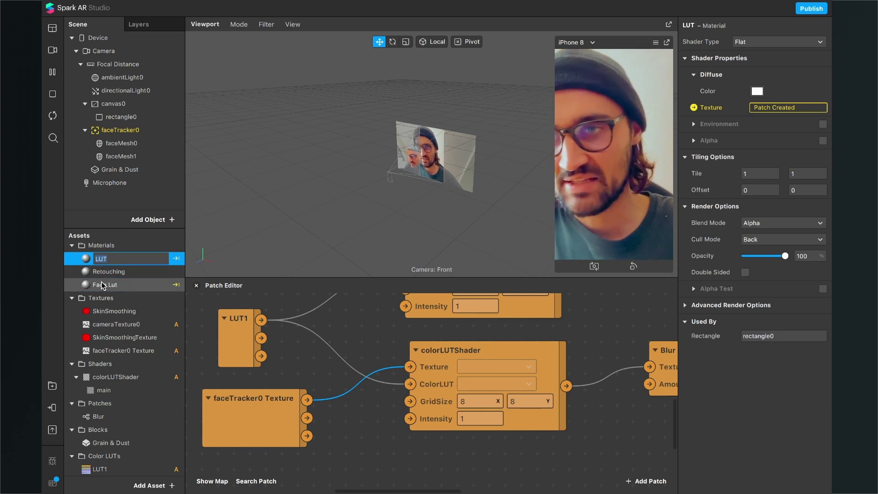
double_click(102, 285)
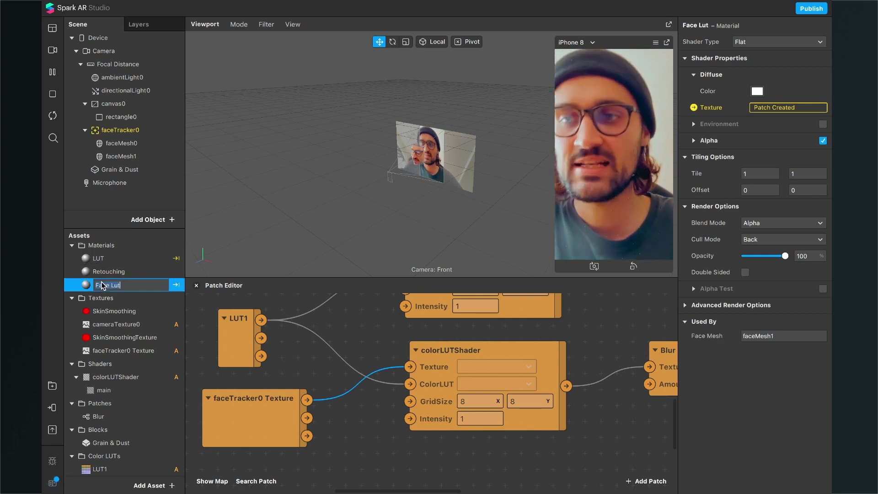
click(685, 305)
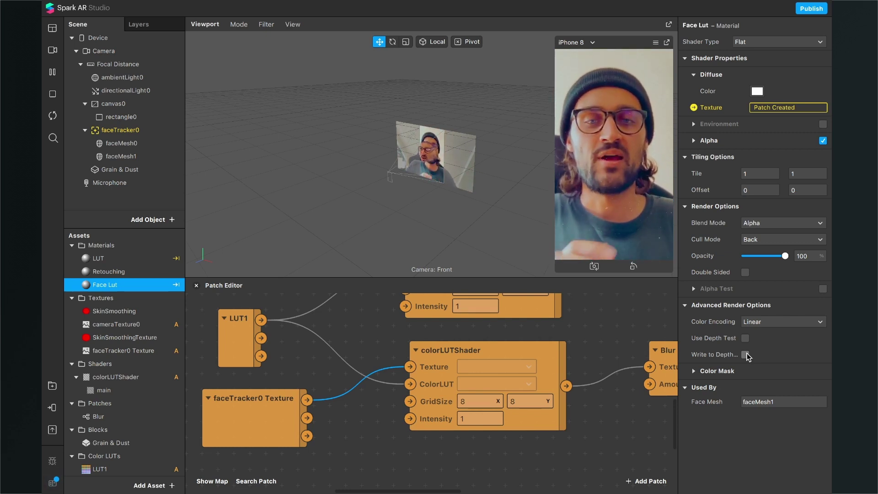
scroll(445, 435, down, 5)
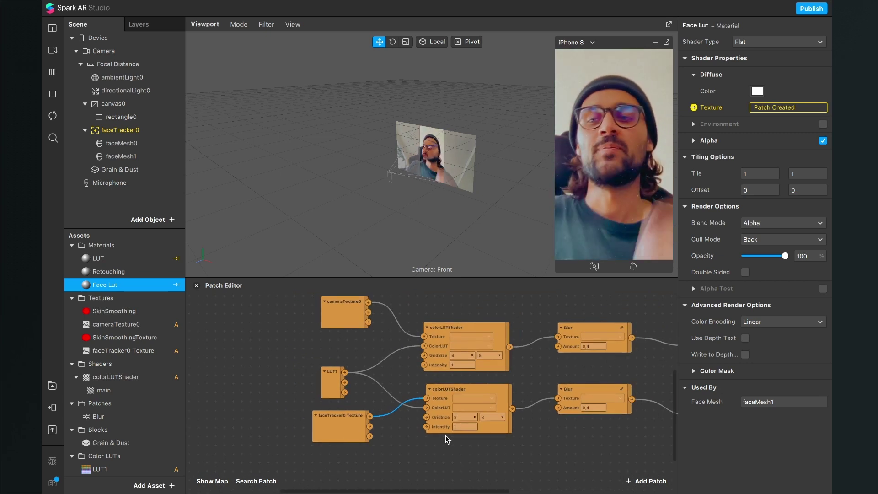
scroll(457, 432, right, 5)
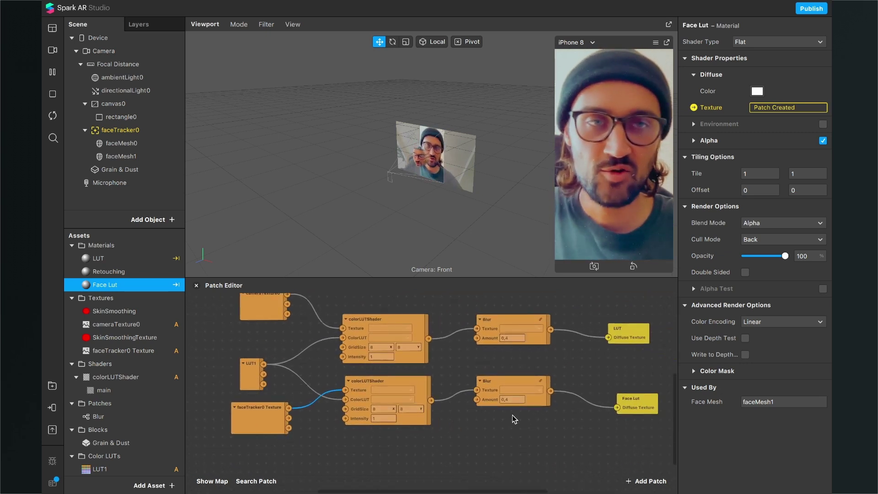
scroll(512, 415, down, 2)
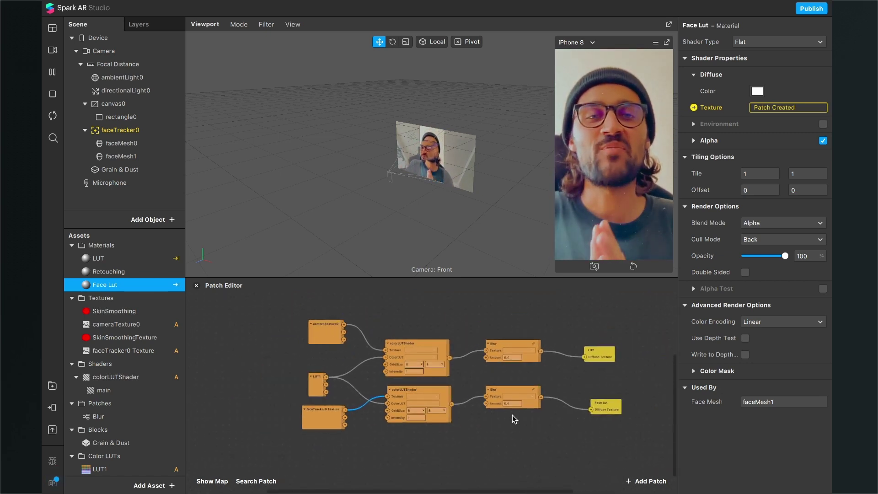